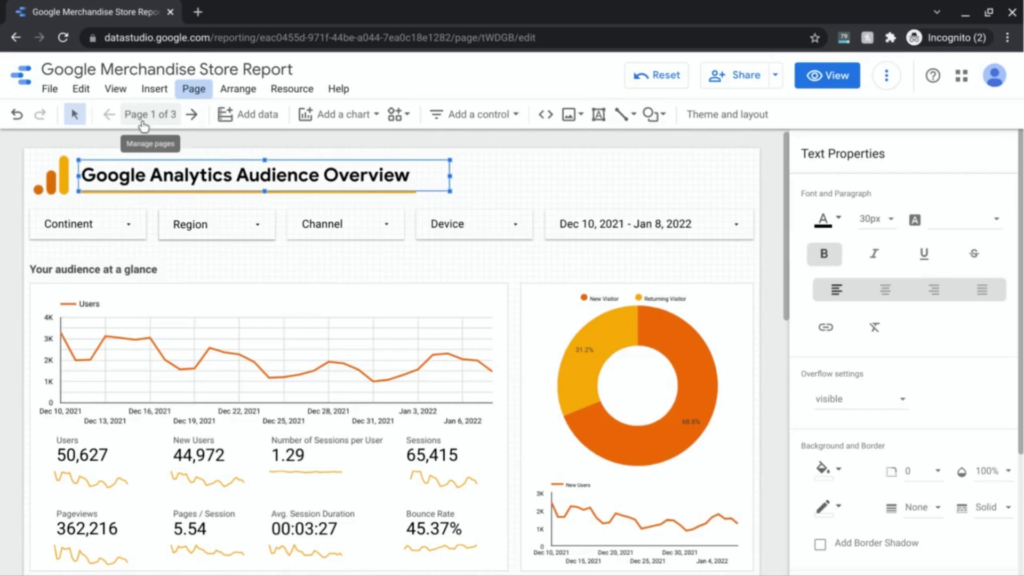
# Bring up the Report Pages panel listing the report's three pages via Page > Manage pages
pyautogui.click(142, 125)
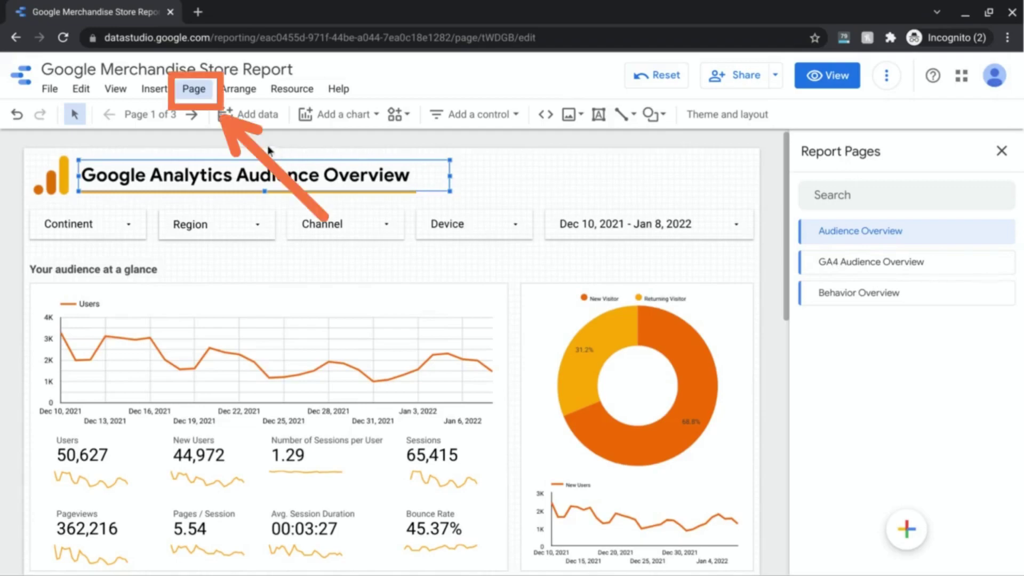
pyautogui.click(190, 90)
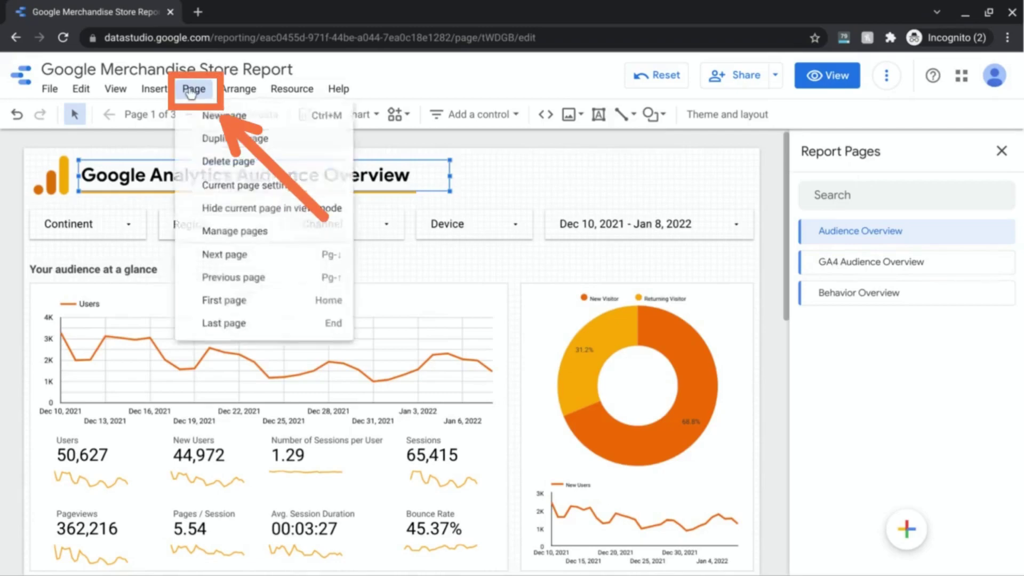
pyautogui.click(223, 238)
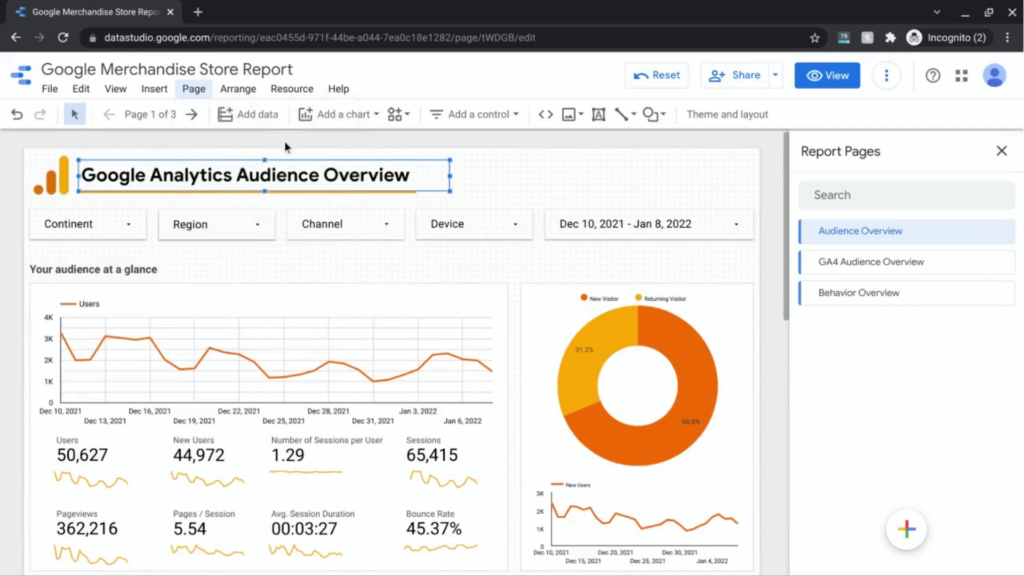
# Dismiss the Continent filter and reopen Report Pages listing Audience Overview, GA4 Audience Overview, Behavior Overview
pyautogui.click(107, 231)
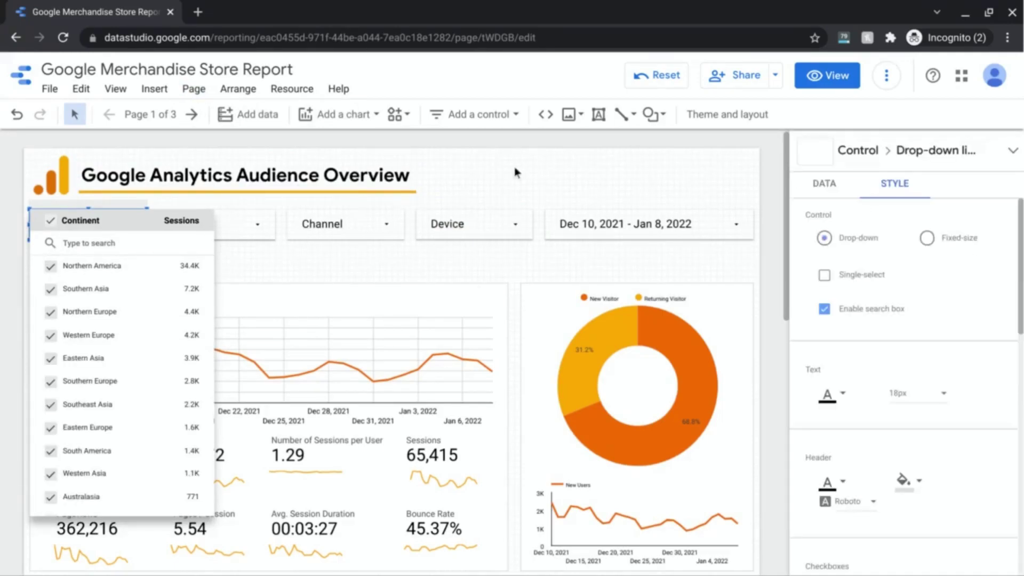
pyautogui.click(507, 179)
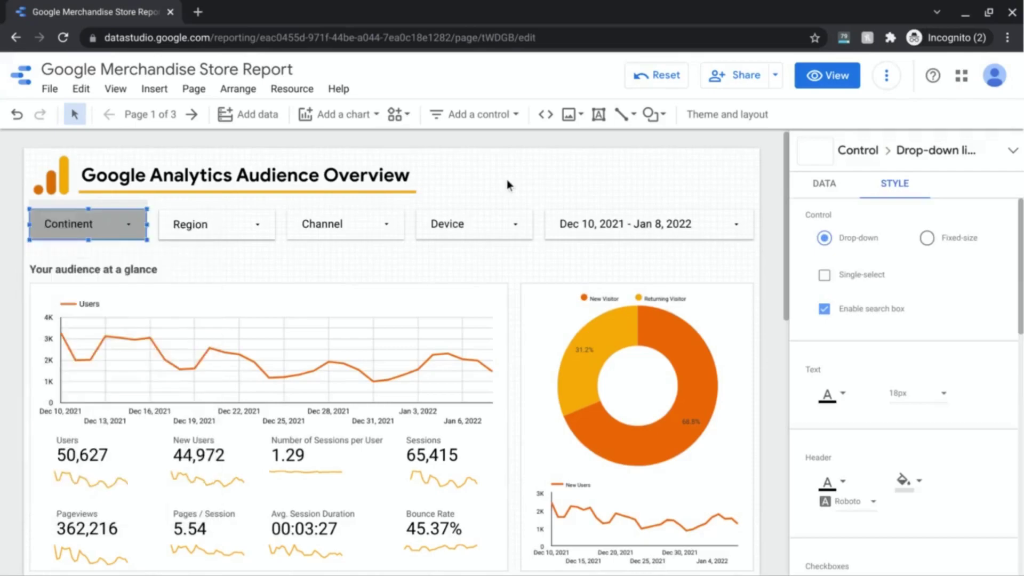
pyautogui.click(195, 90)
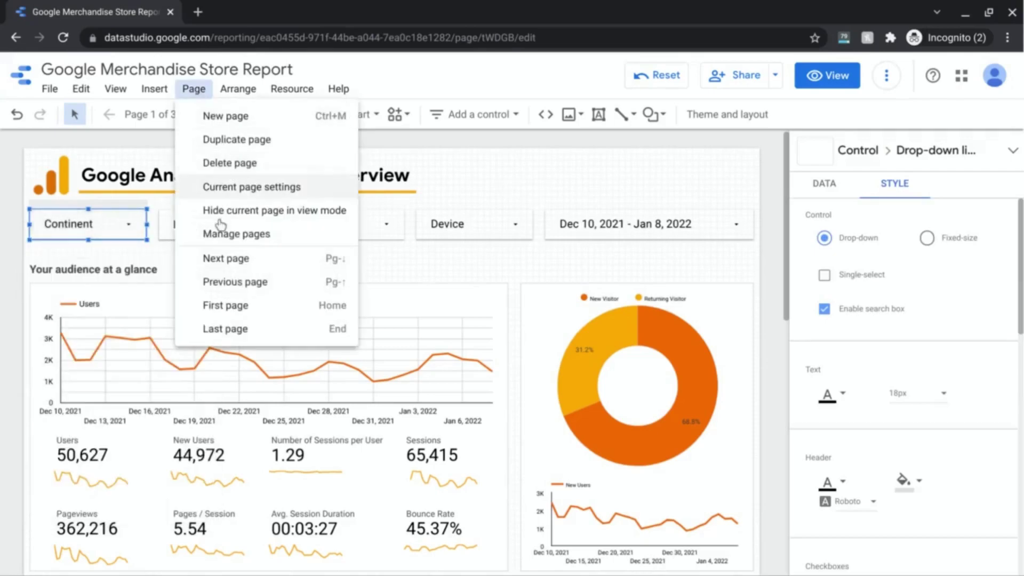
pyautogui.click(216, 238)
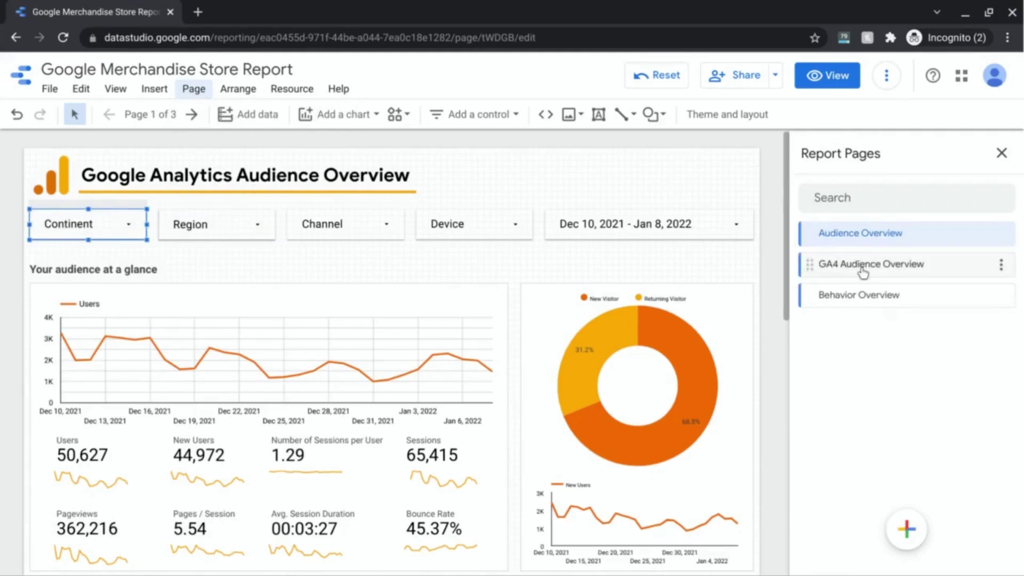
pyautogui.moveTo(827, 573)
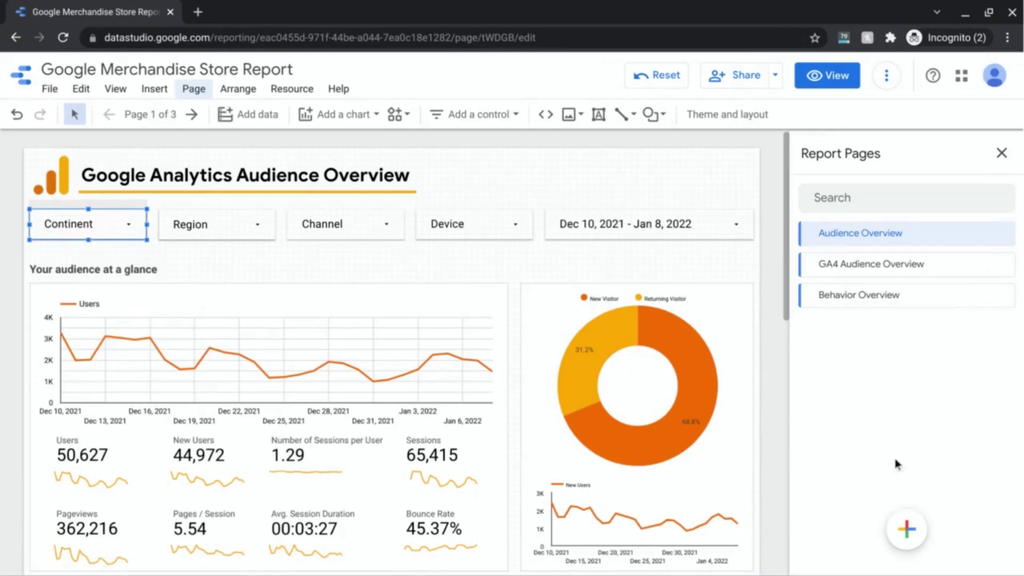
pyautogui.moveTo(903, 529)
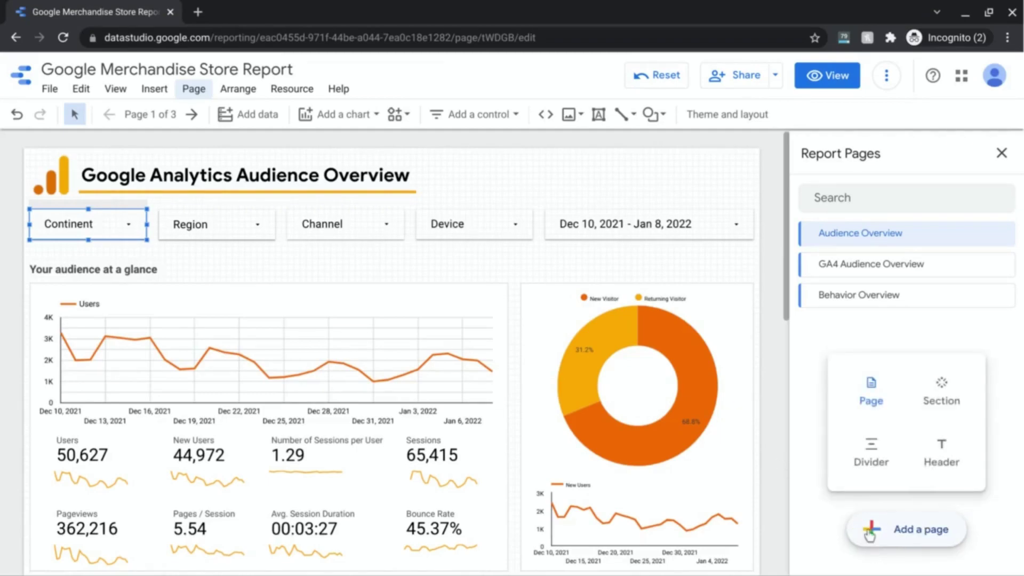
# Add a new blank page and rename it 'Example Page'
pyautogui.click(902, 536)
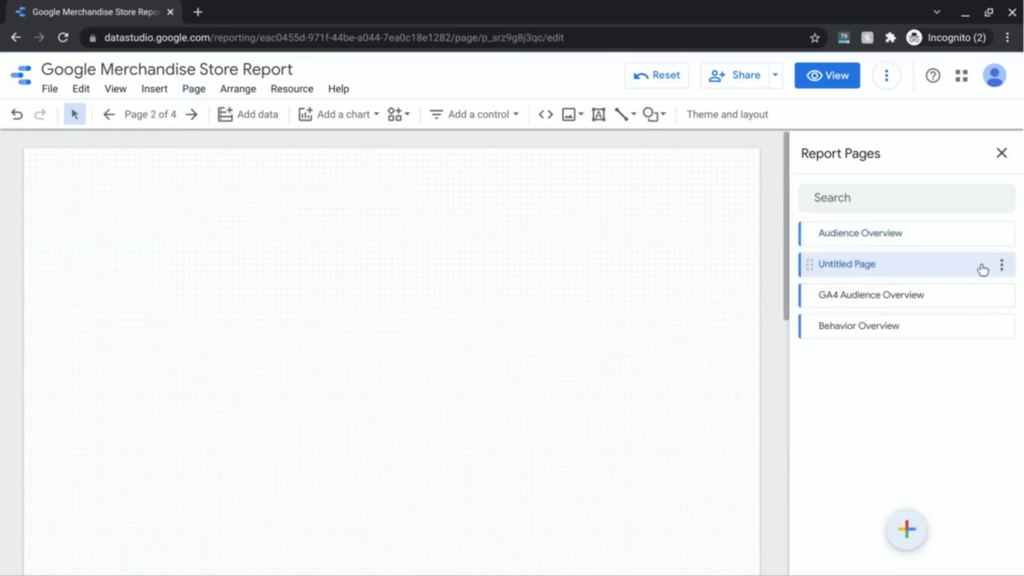
pyautogui.click(1002, 265)
pyautogui.click(1007, 272)
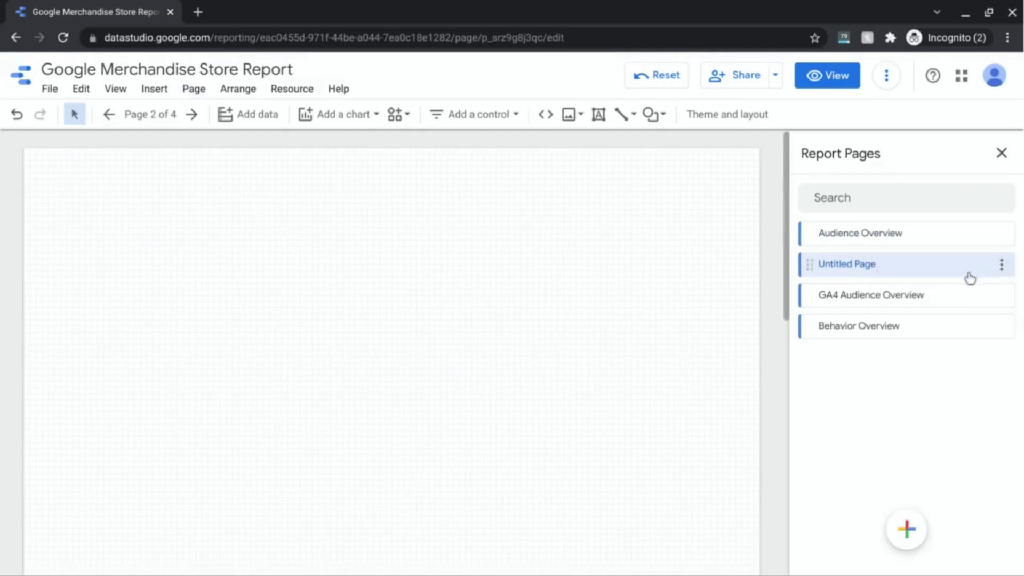
pyautogui.click(1001, 265)
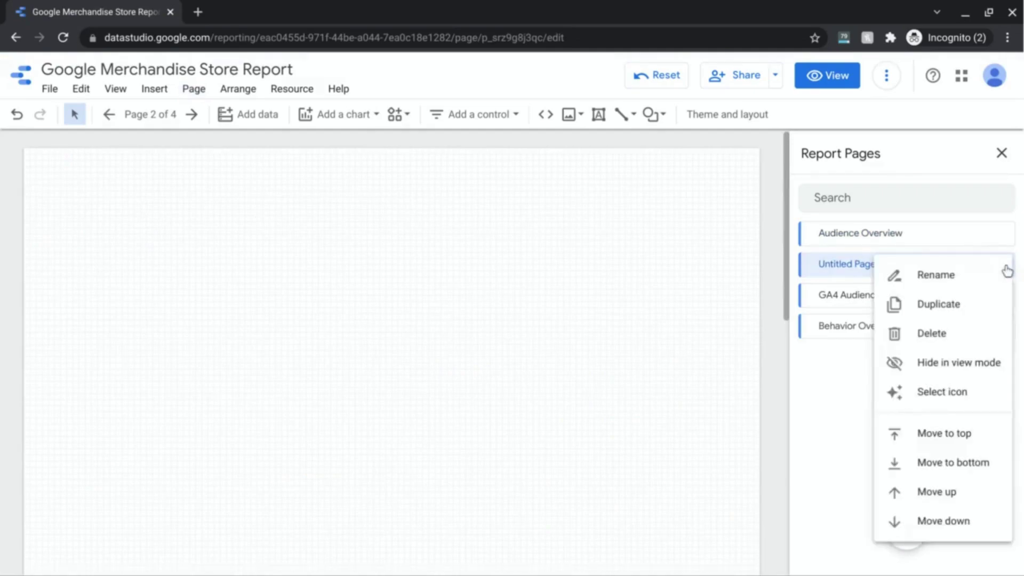
pyautogui.click(950, 284)
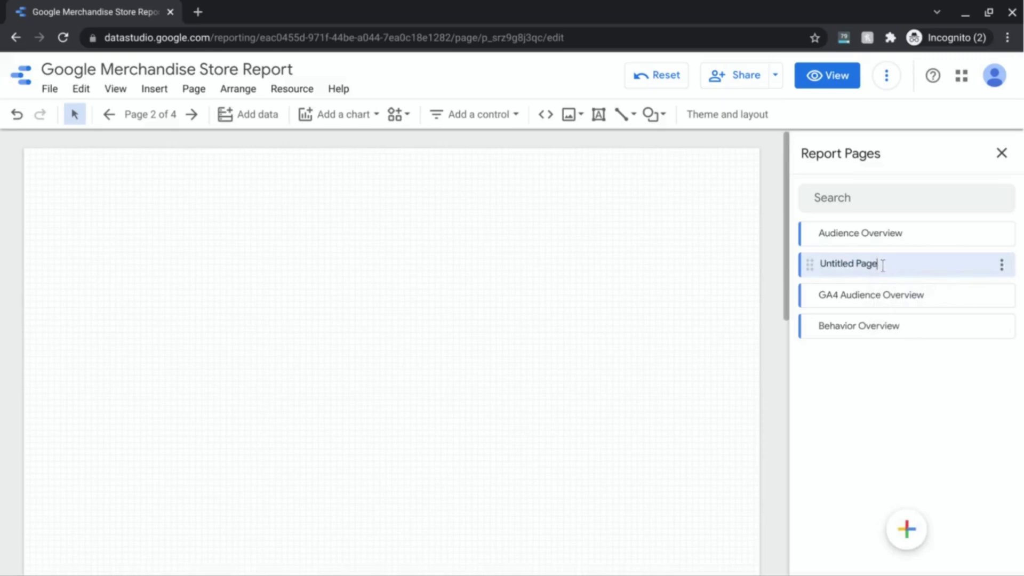
pyautogui.hotkey('ctrl', 'a')
pyautogui.write('Example page')
pyautogui.press('BackSpace')
pyautogui.press('BackSpace')
pyautogui.press('BackSpace')
pyautogui.press('BackSpace')
pyautogui.write('Page')
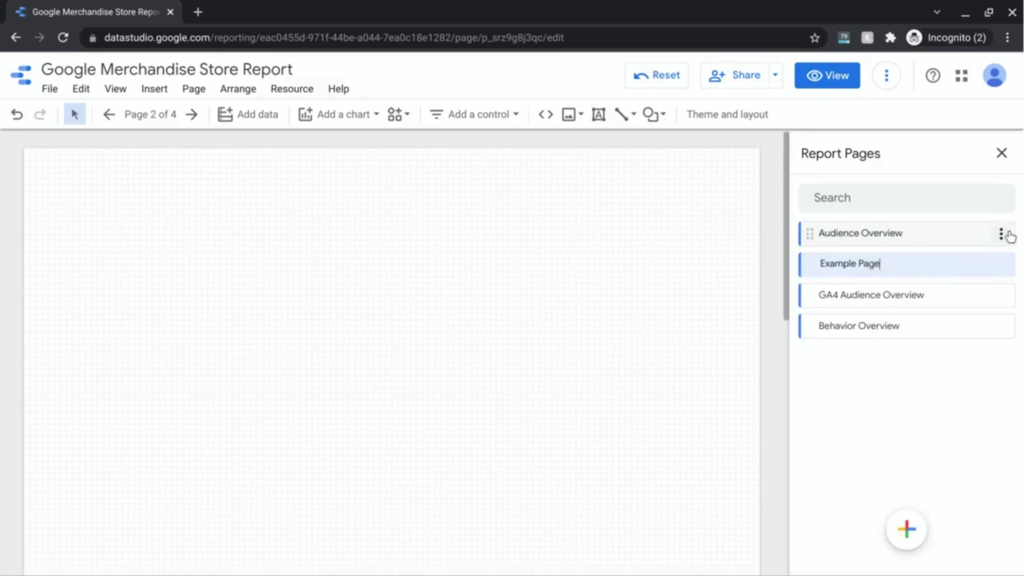
pyautogui.press('Return')
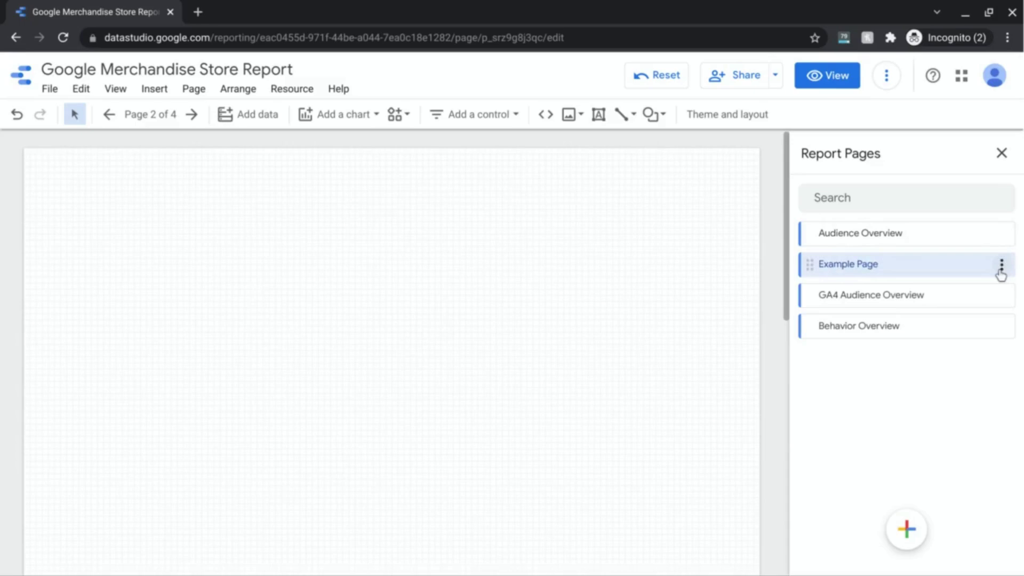
# Bring up the options menu for Example Page
pyautogui.click(1003, 267)
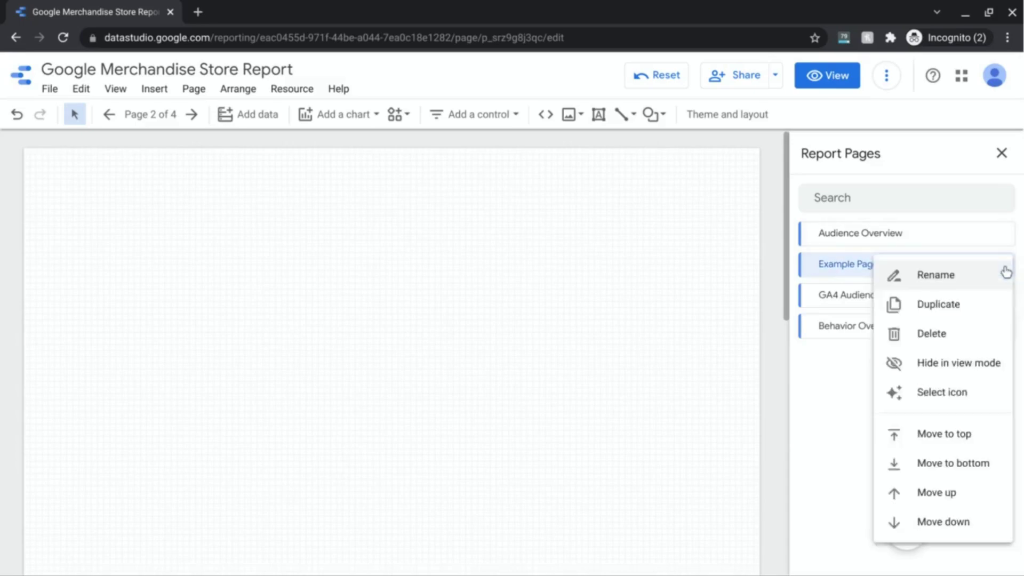
pyautogui.press('Escape')
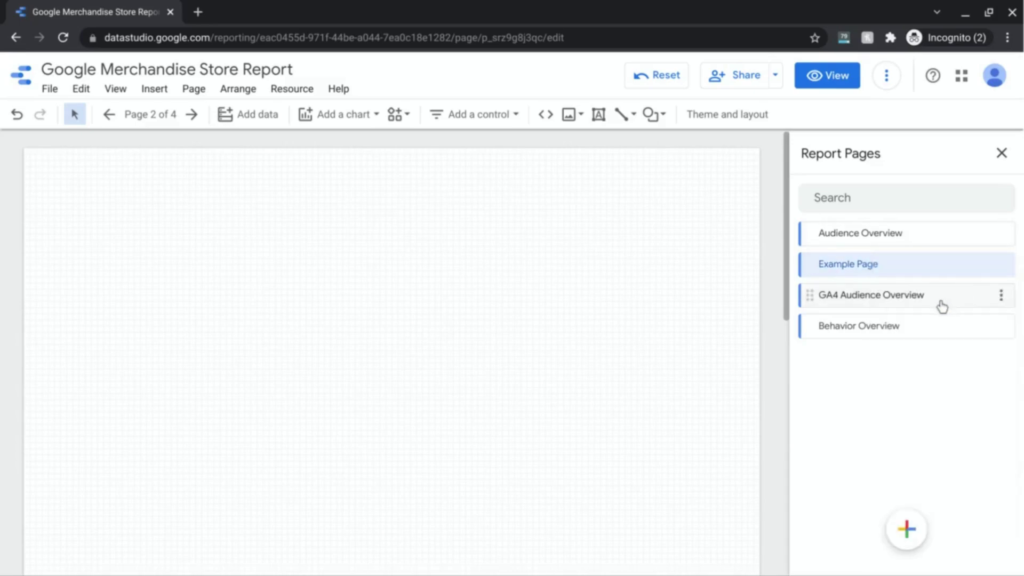
pyautogui.click(1003, 264)
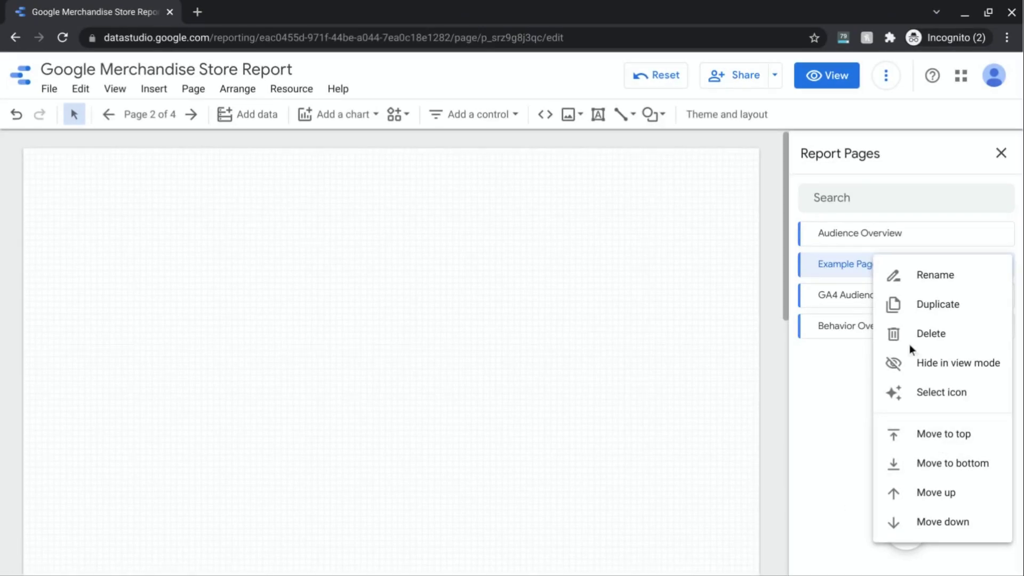
# Delete Example Page, leaving Audience Overview, GA4 Audience Overview and Behavior Overview
pyautogui.click(953, 336)
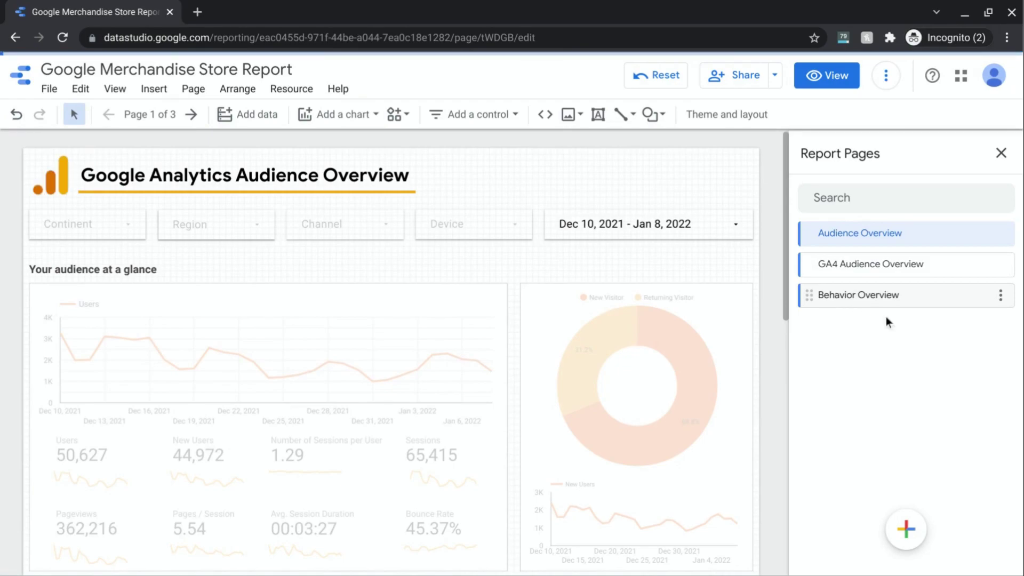
pyautogui.moveTo(904, 531)
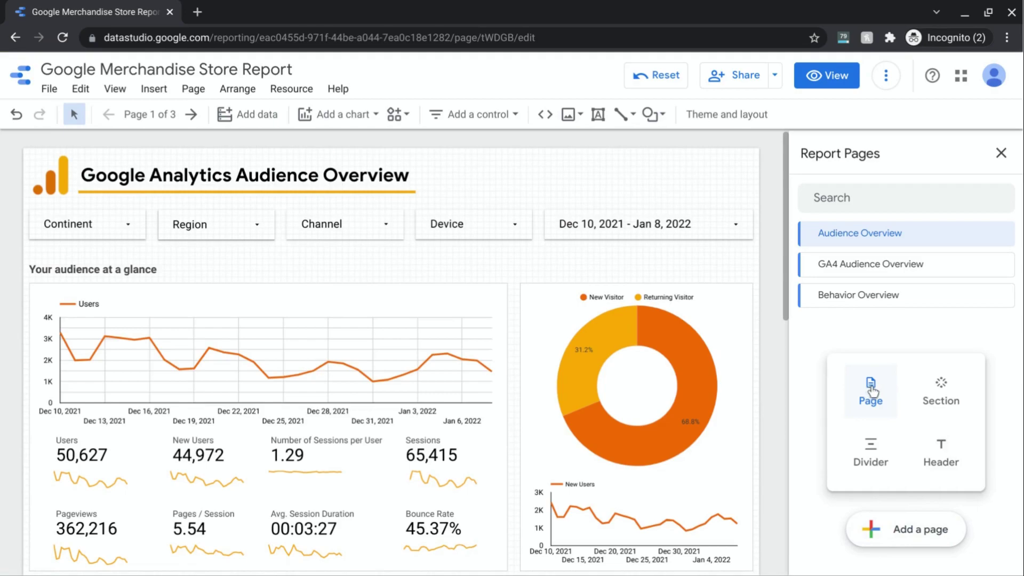
# Add an Untitled Section and move it to the top of the list, above Audience Overview
pyautogui.click(939, 394)
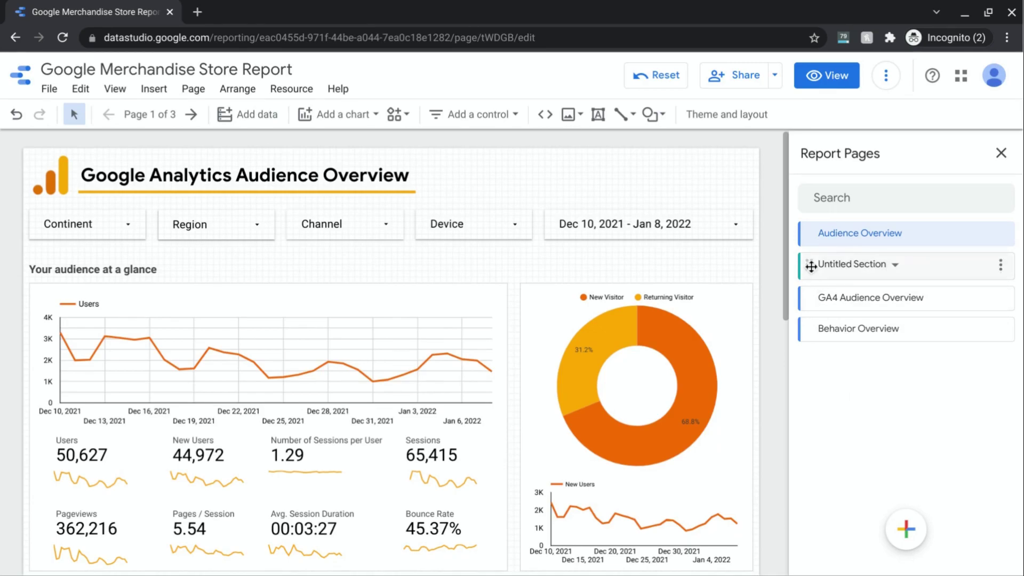
pyautogui.moveTo(811, 267); pyautogui.dragTo(811, 231)
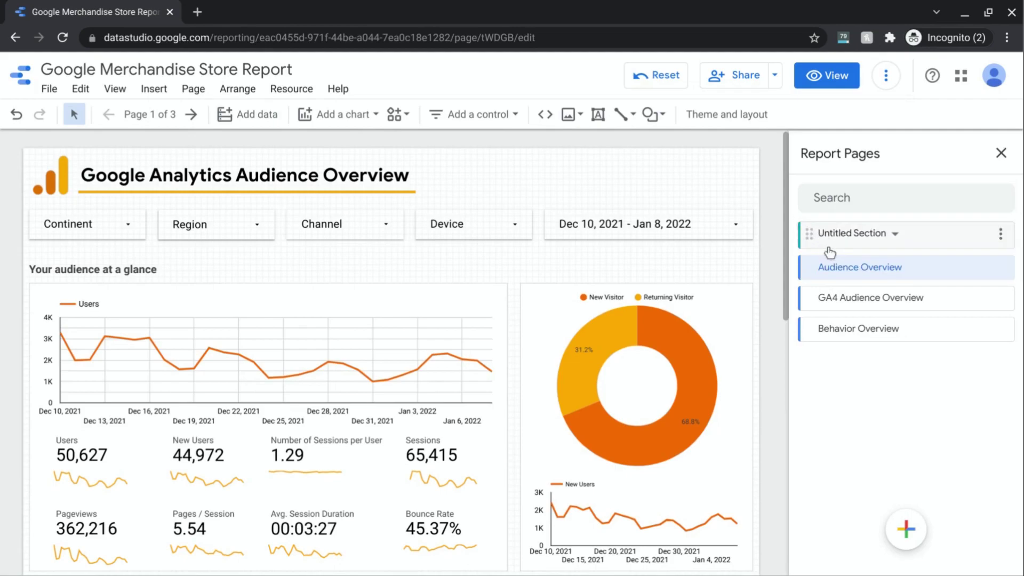
pyautogui.hotkey('ctrl', 'z')
pyautogui.click(1001, 234)
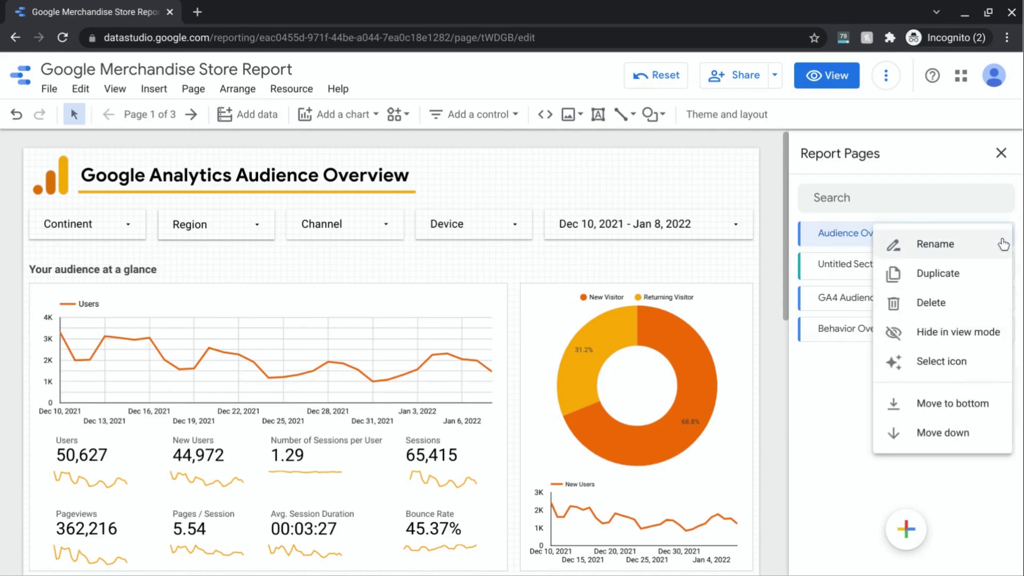
pyautogui.hotkey('ctrl', 'y')
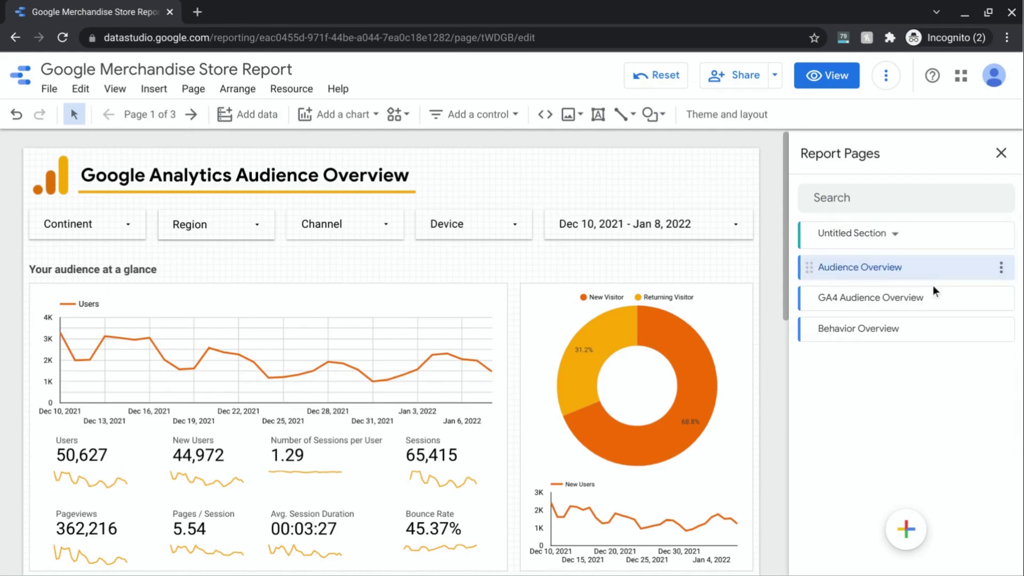
pyautogui.click(1001, 237)
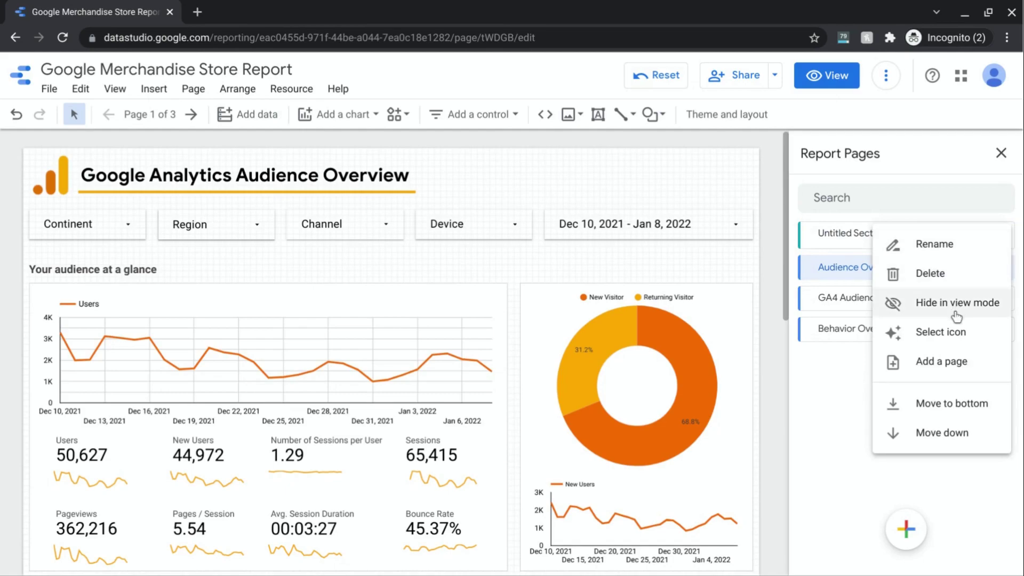
pyautogui.press('Escape')
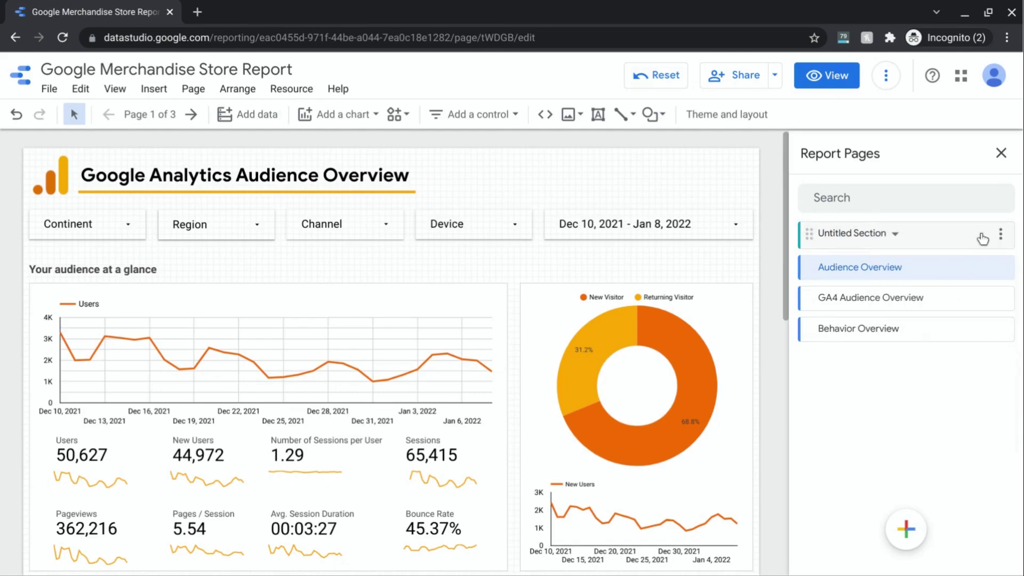
pyautogui.click(1002, 237)
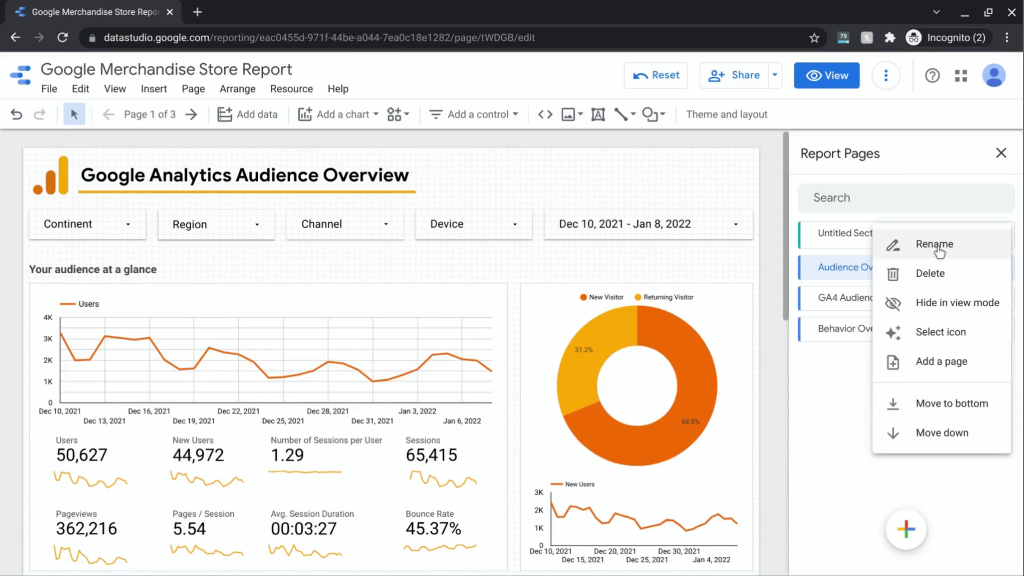
# Rename the first section to 'Audience'
pyautogui.click(940, 250)
pyautogui.tripleClick(881, 234)
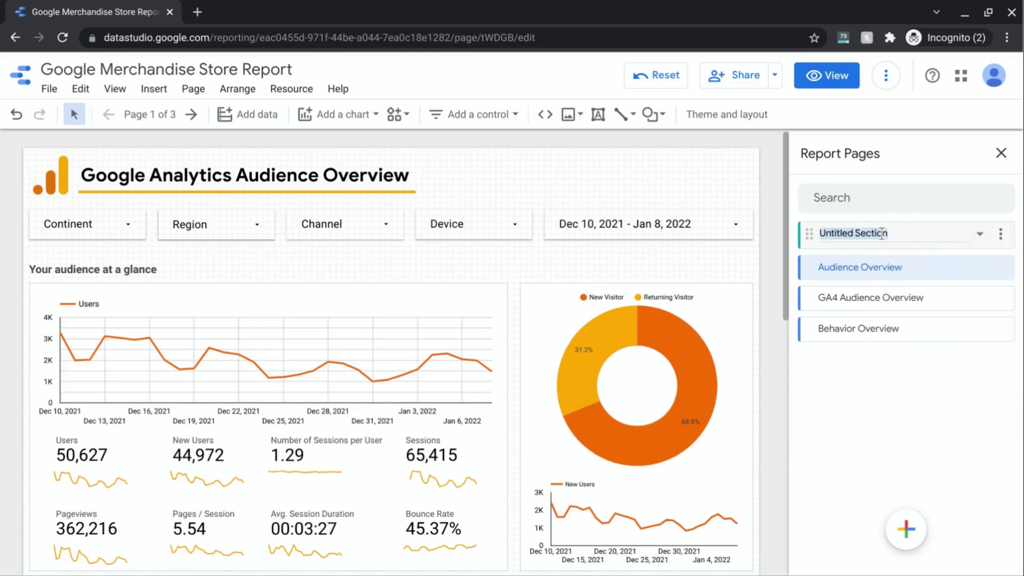
pyautogui.write('Audience')
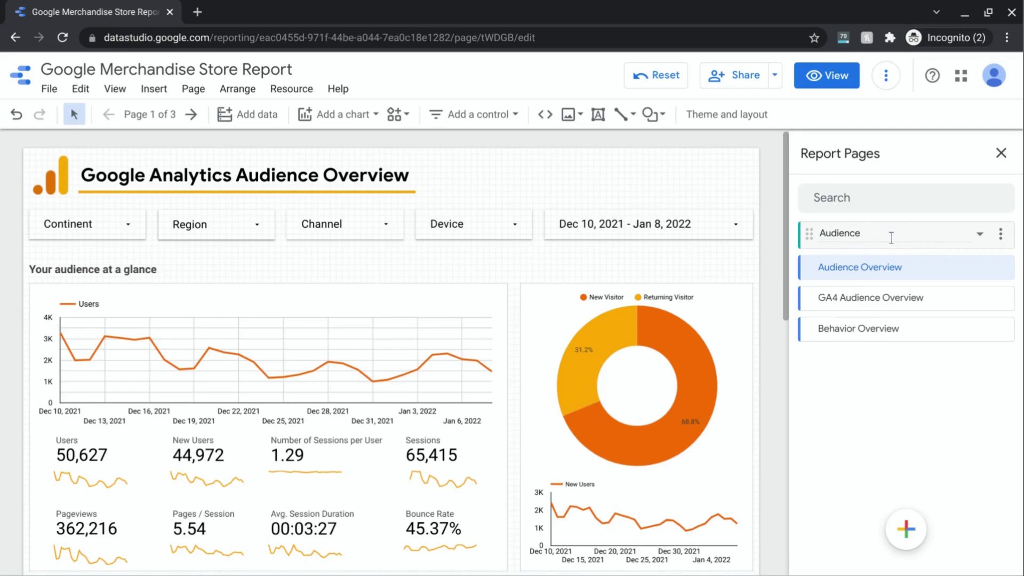
# Add a second Untitled Section and switch to the GA4 Audience Overview page
pyautogui.moveTo(906, 528)
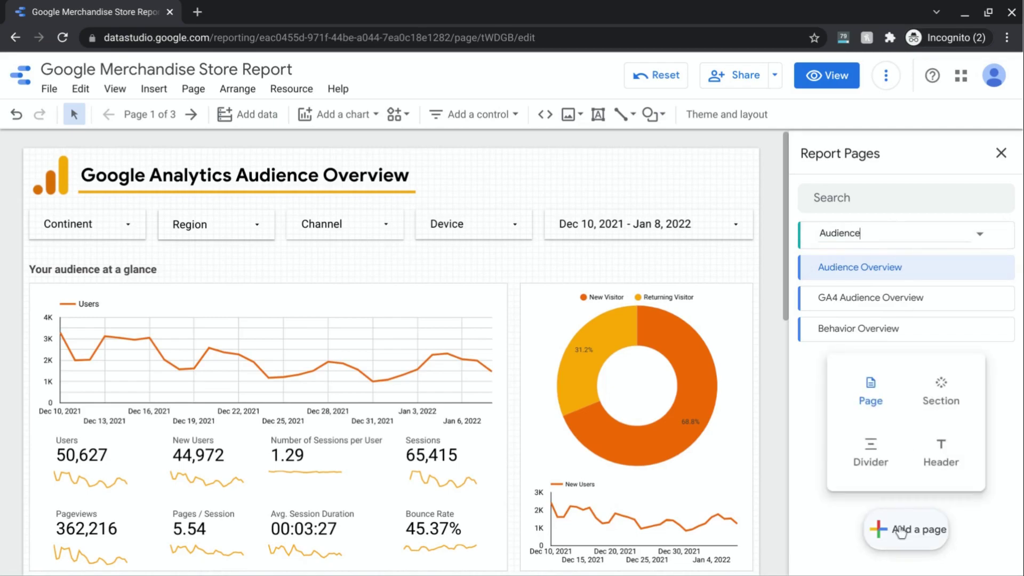
pyautogui.click(942, 391)
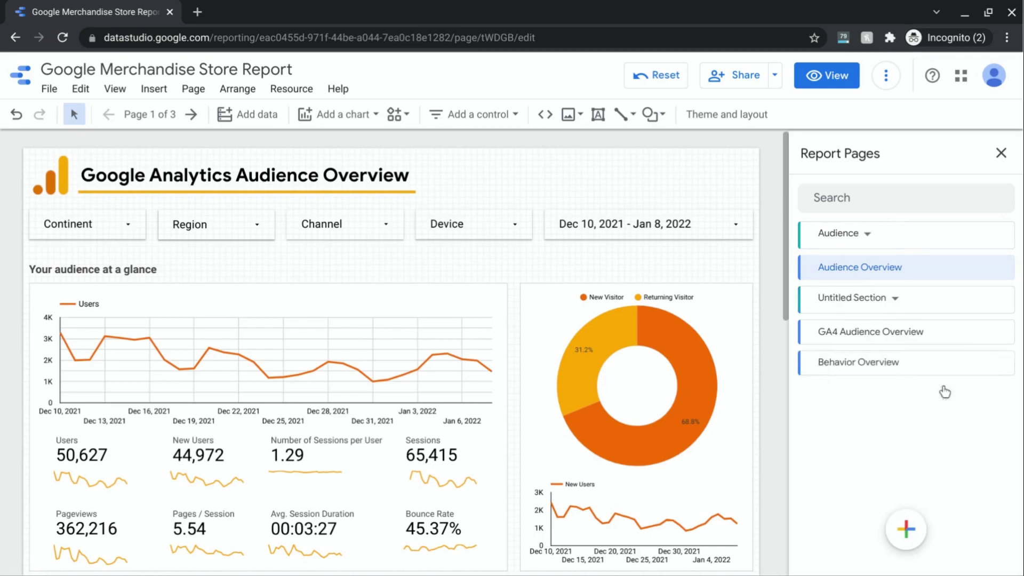
pyautogui.click(893, 335)
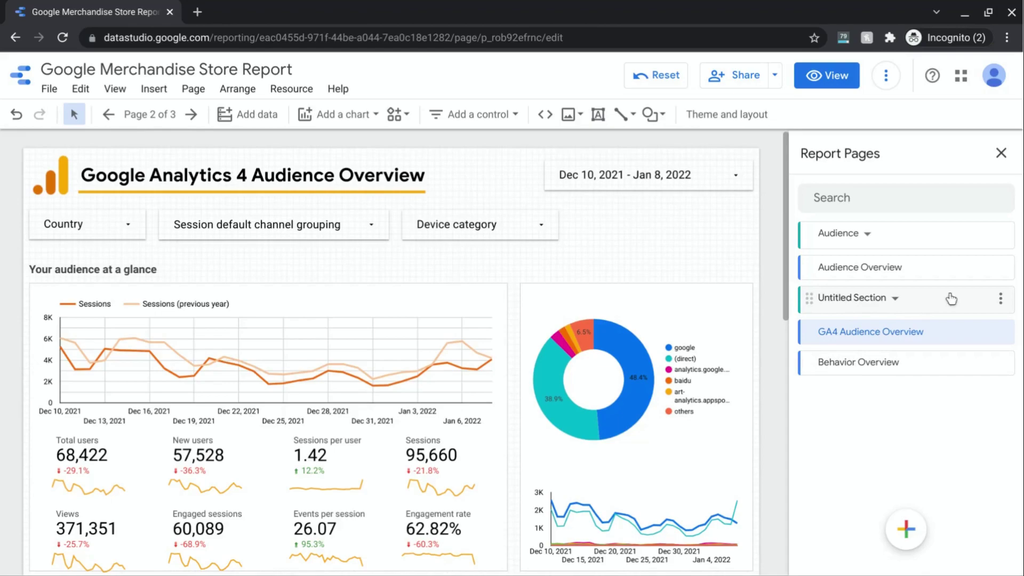
# Rename the second Untitled Section to 'Behavior'
pyautogui.click(1001, 302)
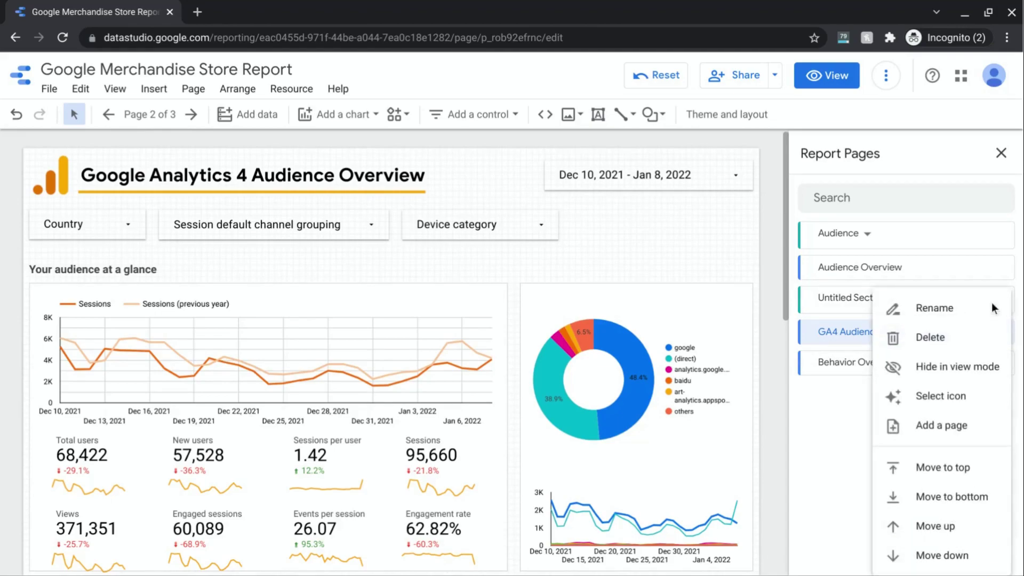
pyautogui.click(969, 313)
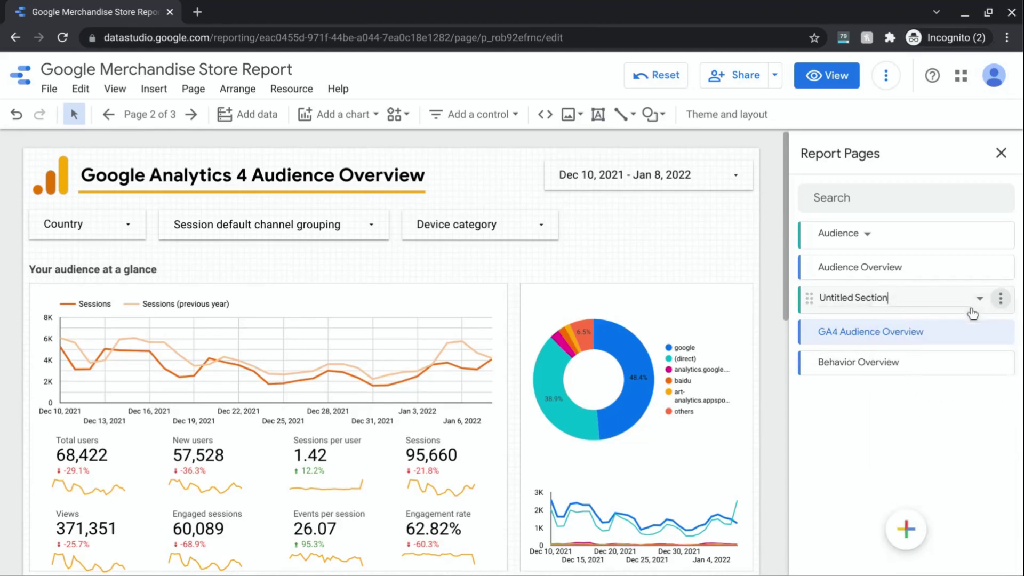
pyautogui.tripleClick(885, 298)
pyautogui.write('Behavior')
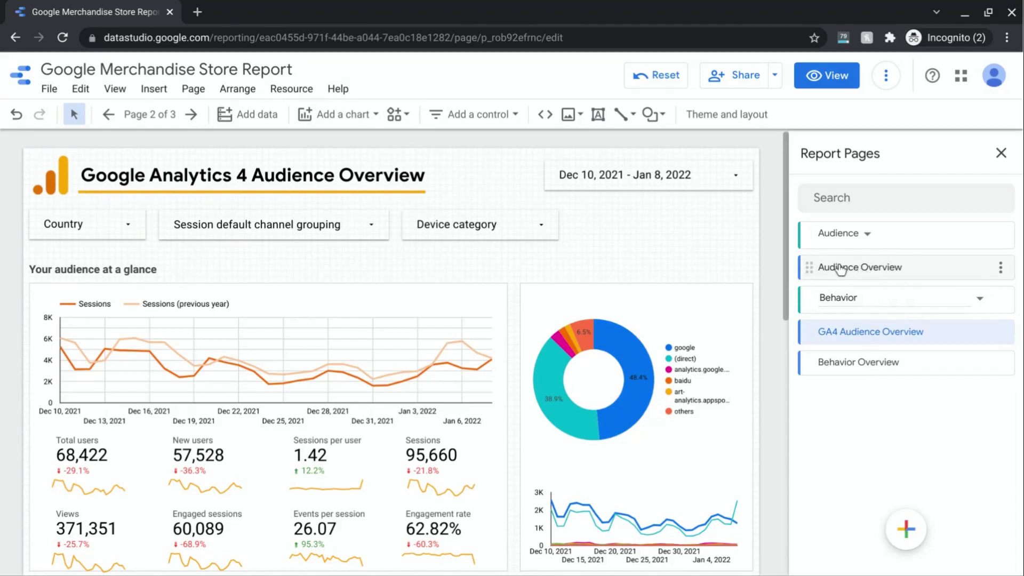
pyautogui.click(807, 267)
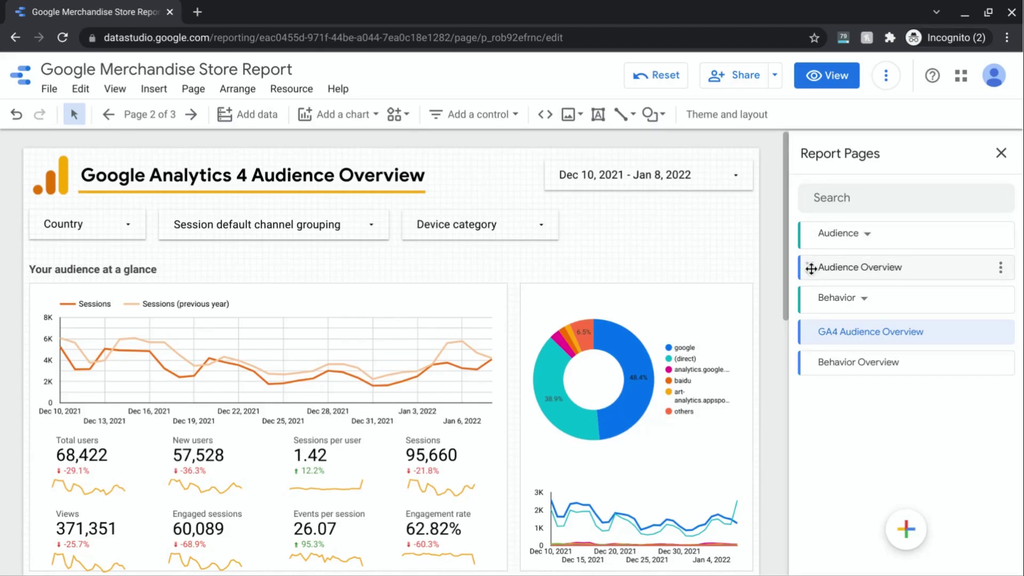
# Drag Audience Overview and GA4 Audience Overview under Audience, and Behavior Overview under Behavior
pyautogui.moveTo(811, 268); pyautogui.dragTo(828, 253)
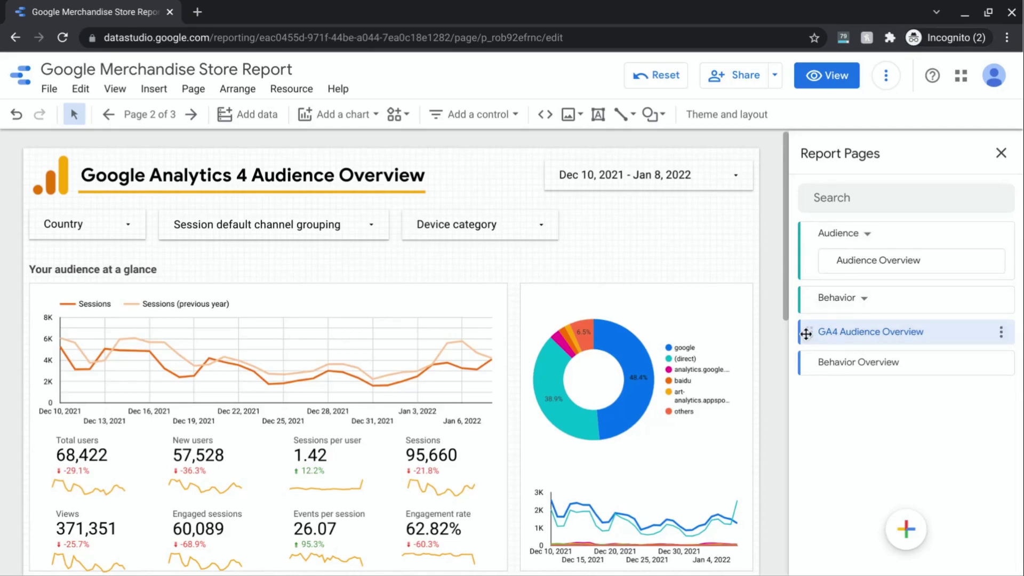
pyautogui.moveTo(809, 332); pyautogui.dragTo(822, 280)
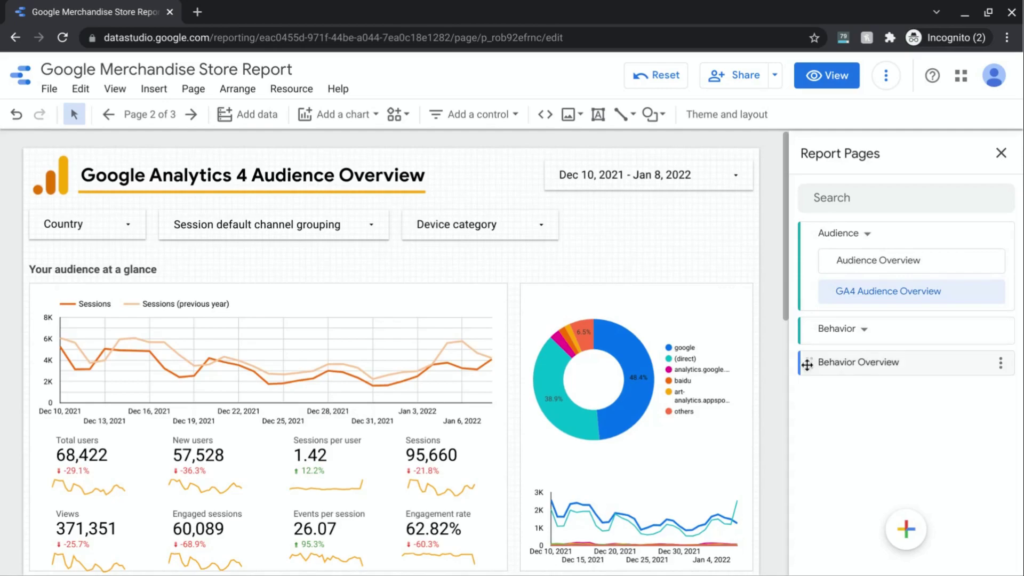
pyautogui.moveTo(808, 360)
pyautogui.mouseDown()
pyautogui.moveTo(812, 343)
pyautogui.moveTo(822, 351)
pyautogui.mouseUp()
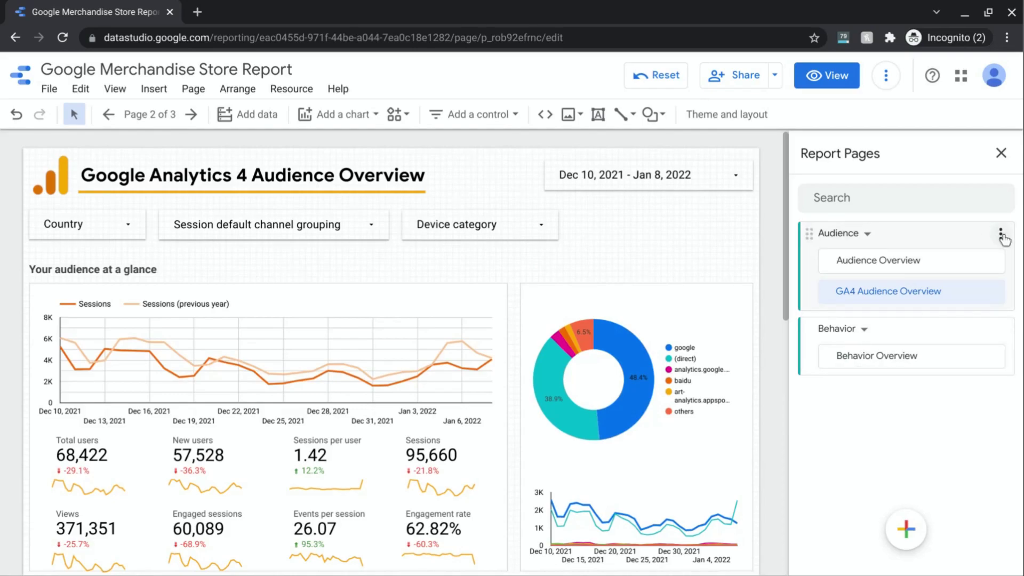
# Set the Audience section's icon to Account Circle
pyautogui.click(1001, 235)
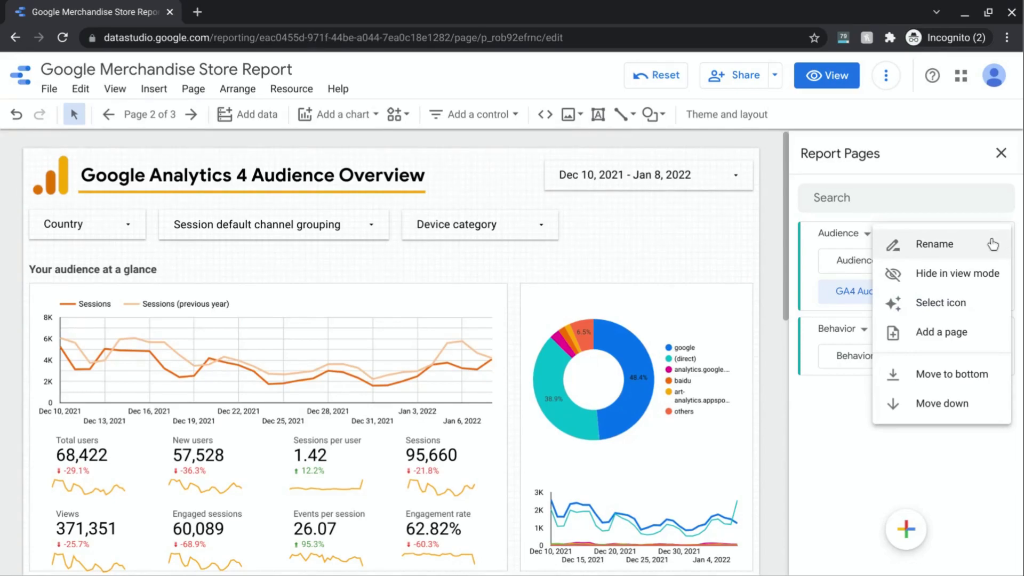
pyautogui.click(934, 304)
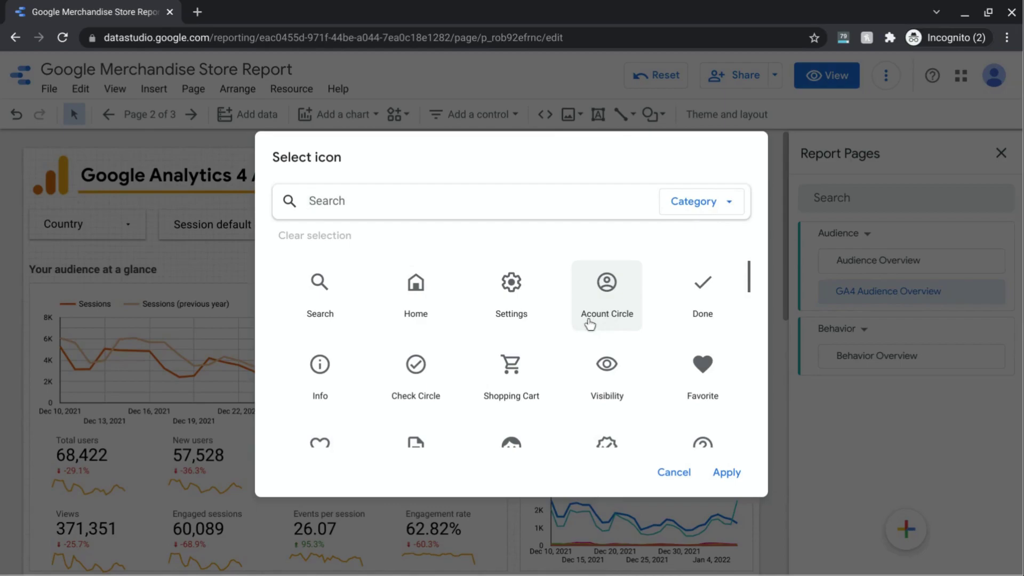
pyautogui.click(613, 297)
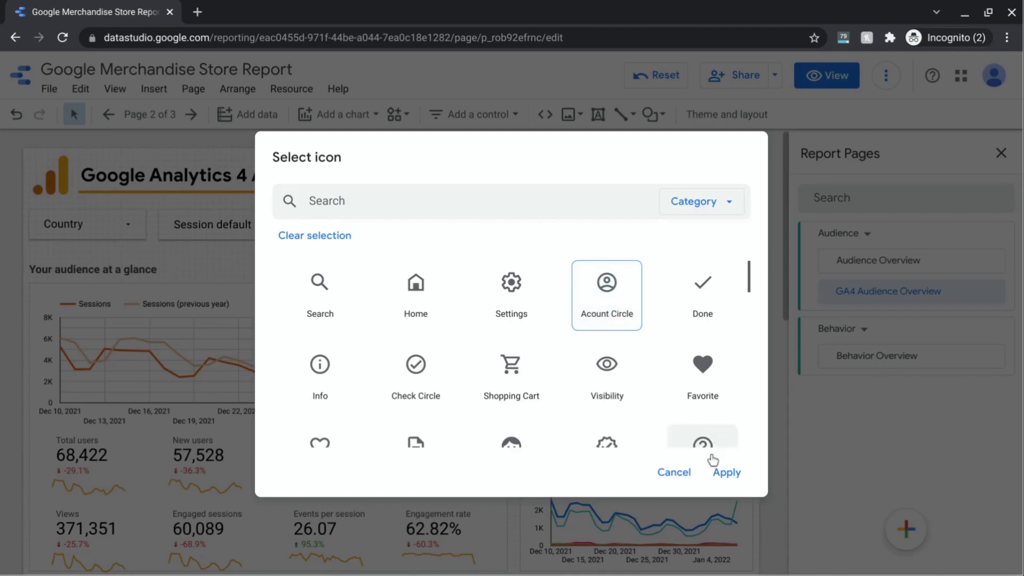
pyautogui.click(727, 472)
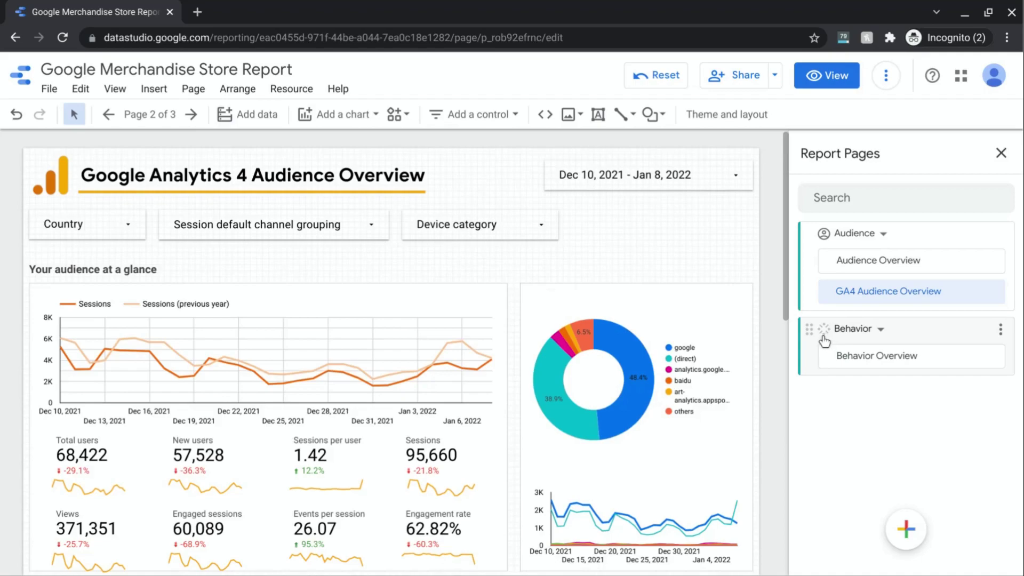
# Set the Behavior section's icon to the Explore compass
pyautogui.click(1001, 330)
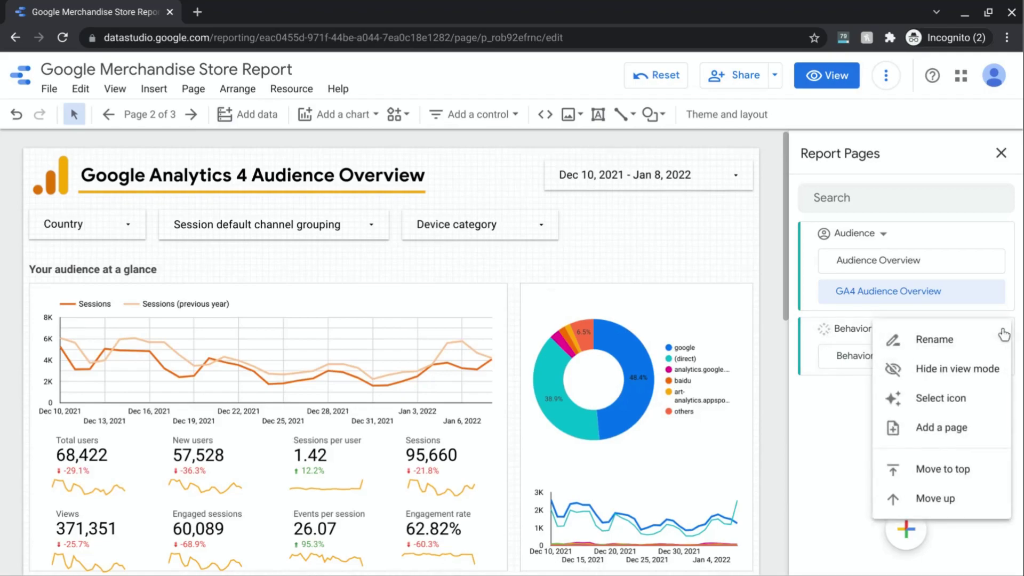
pyautogui.click(920, 405)
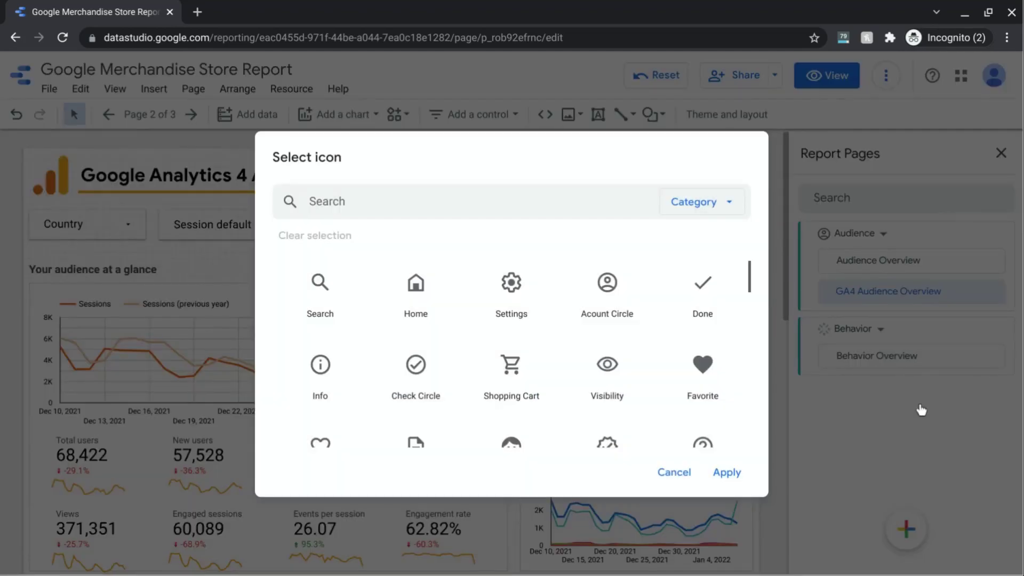
pyautogui.scroll(-2, 577, 350)
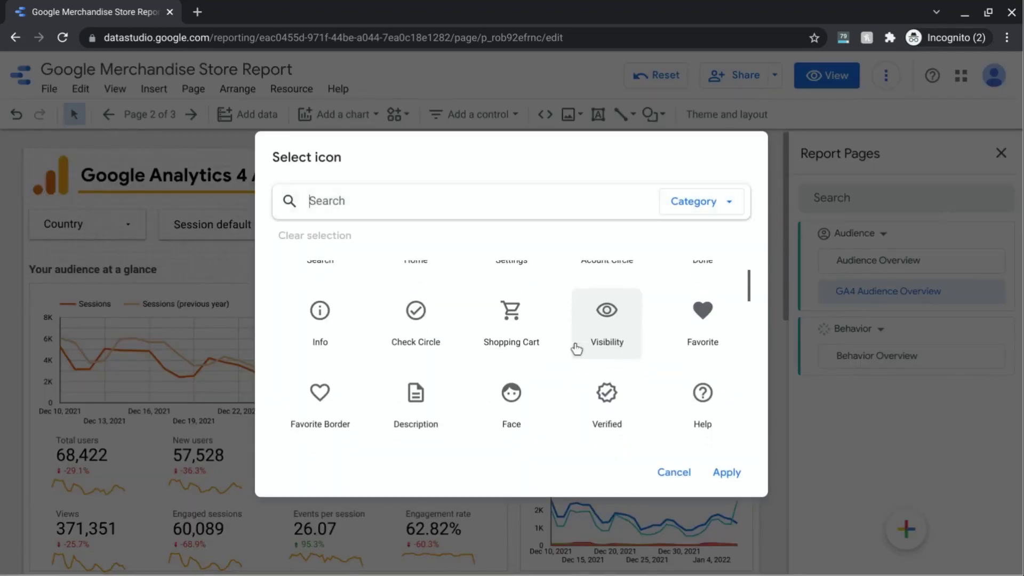
pyautogui.scroll(-3, 576, 350)
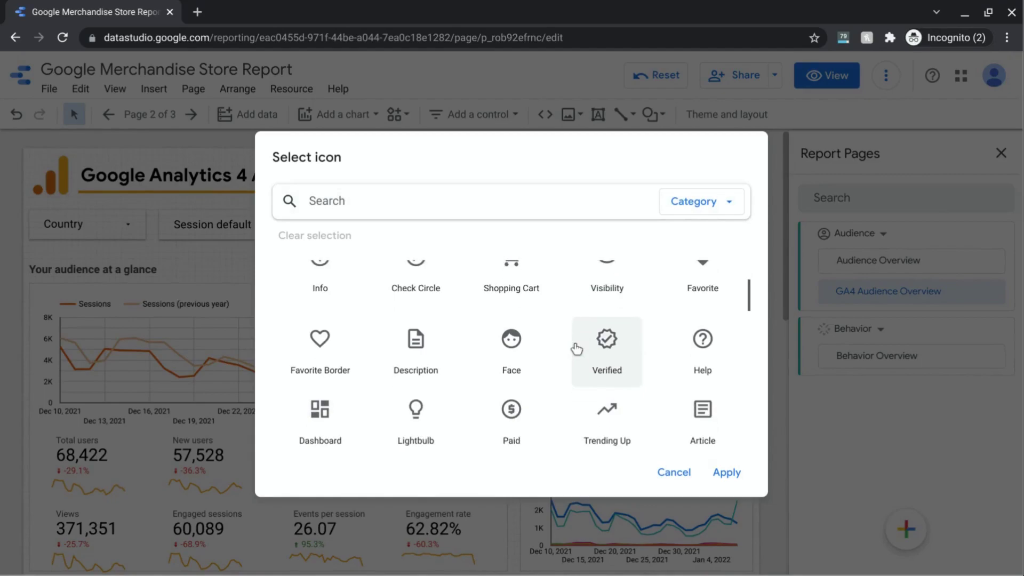
pyautogui.scroll(-1, 576, 349)
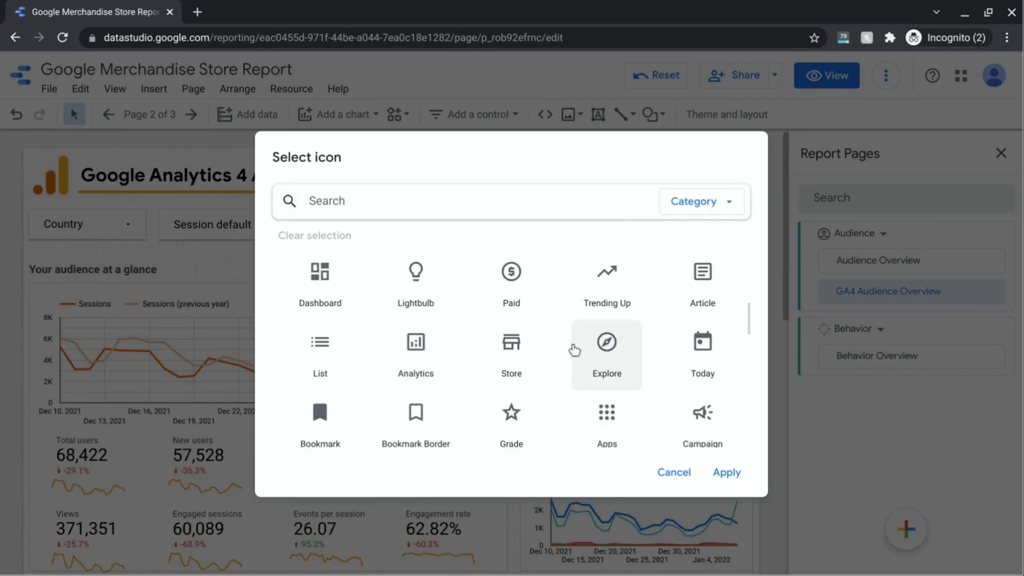
pyautogui.click(610, 356)
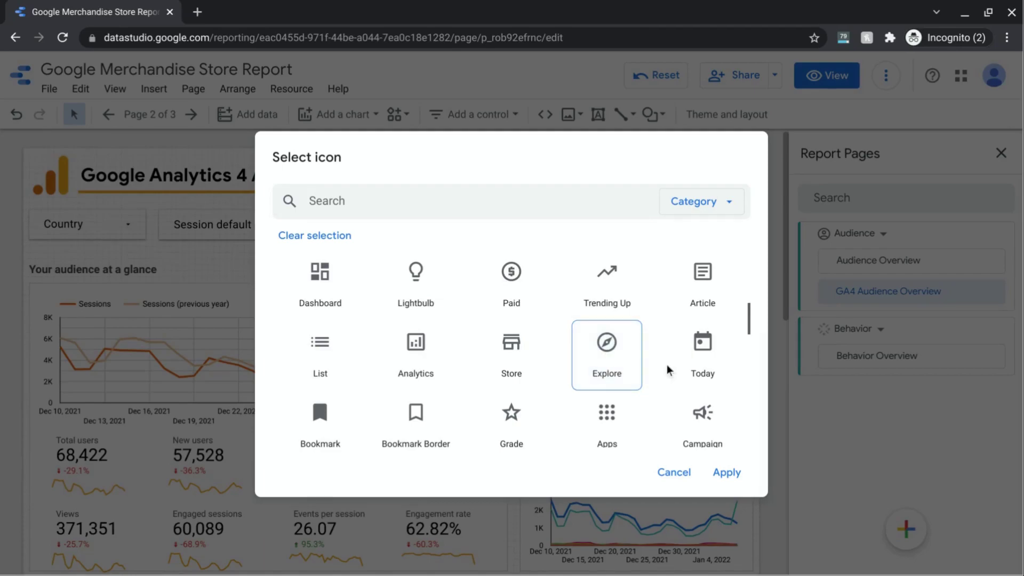
pyautogui.click(720, 468)
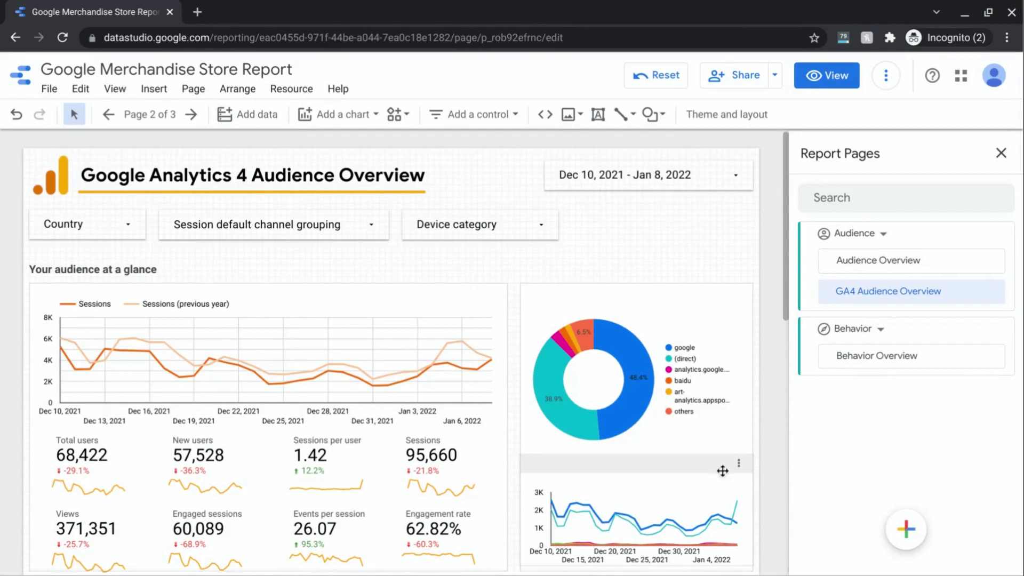
# Add a new blank Untitled Page, which lands third in the Audience section after GA4 Audience Overview
pyautogui.moveTo(903, 530)
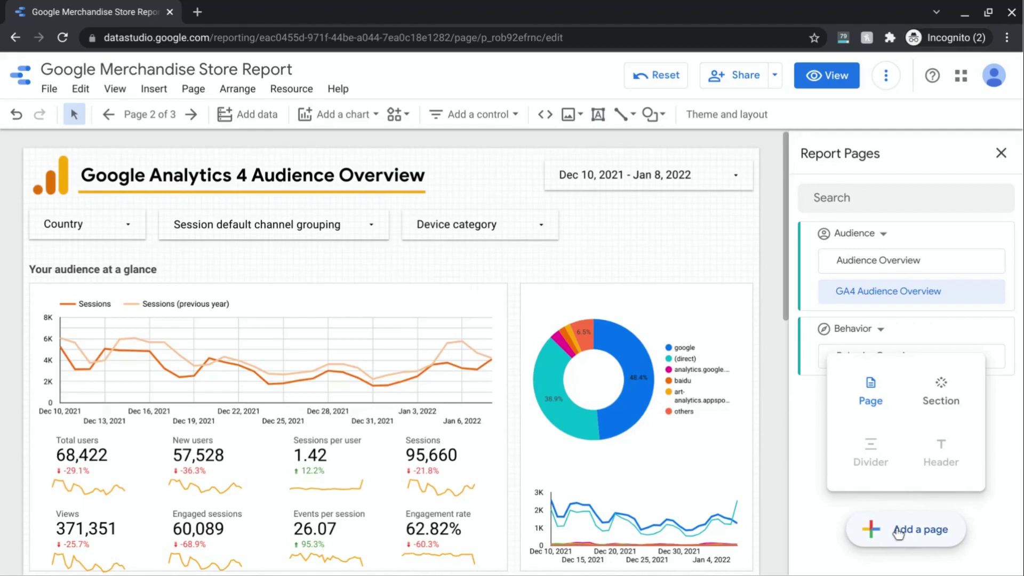
pyautogui.click(900, 533)
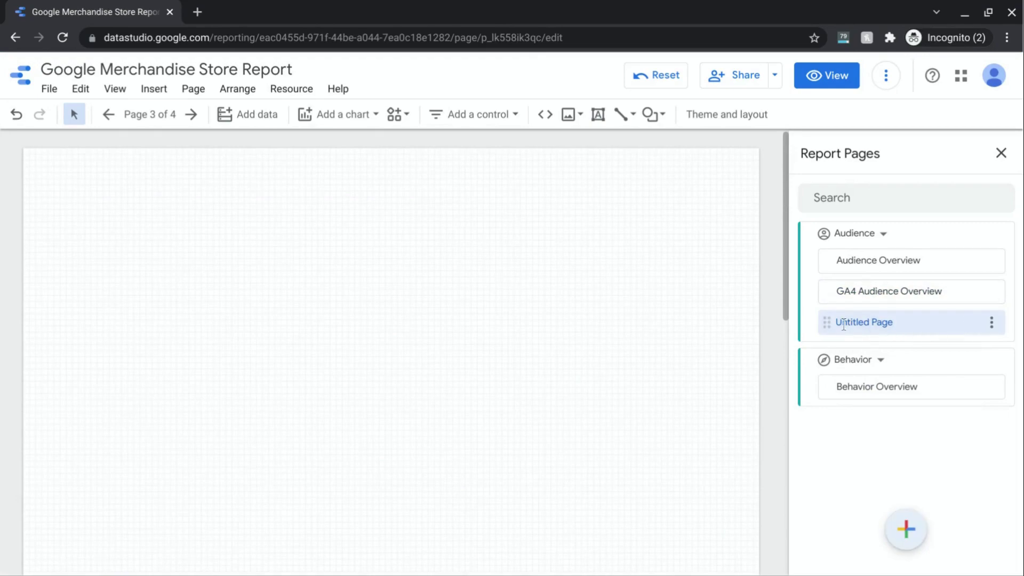
pyautogui.moveTo(828, 322); pyautogui.dragTo(807, 327)
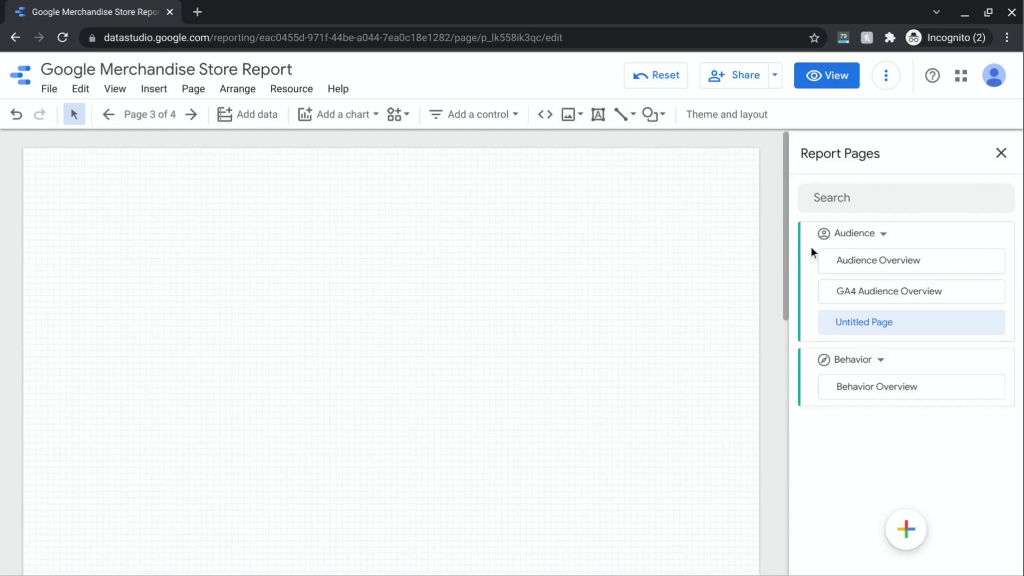
# Back in the Report Pages list, drag the Untitled Page between the Audience and Behavior sections
pyautogui.click(713, 120)
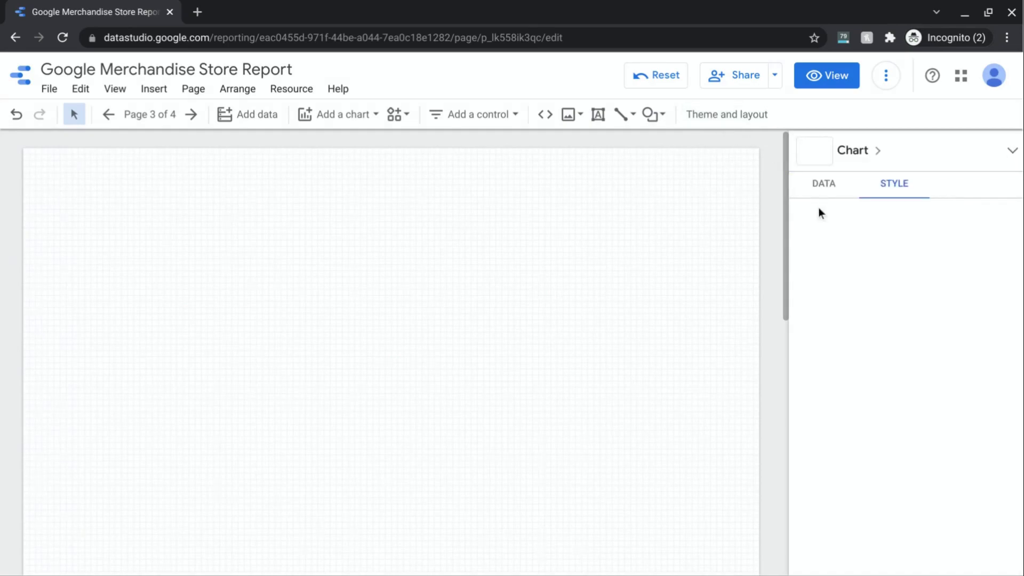
pyautogui.click(224, 199)
pyautogui.click(157, 115)
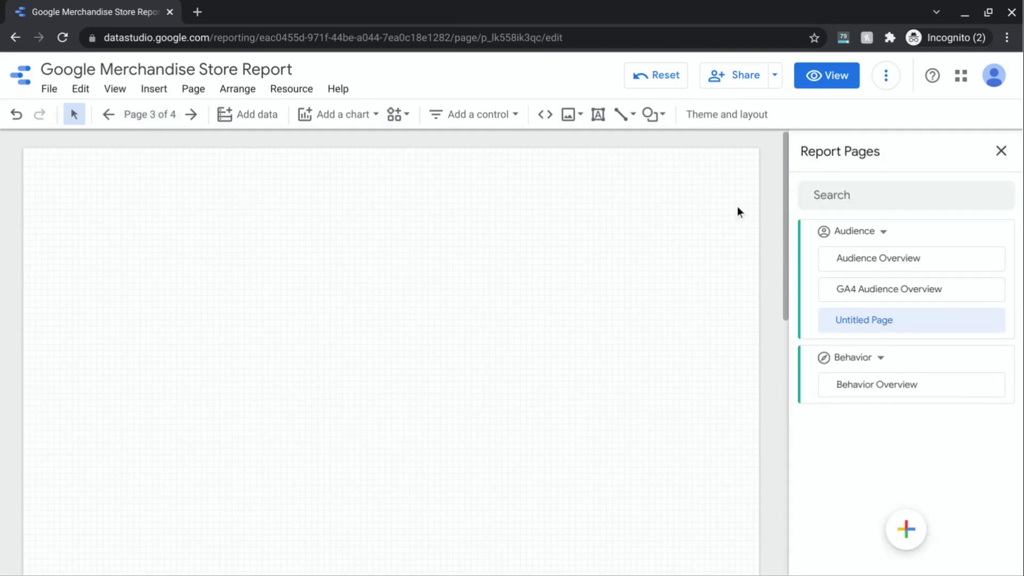
pyautogui.moveTo(816, 240)
pyautogui.moveTo(825, 322); pyautogui.dragTo(807, 312)
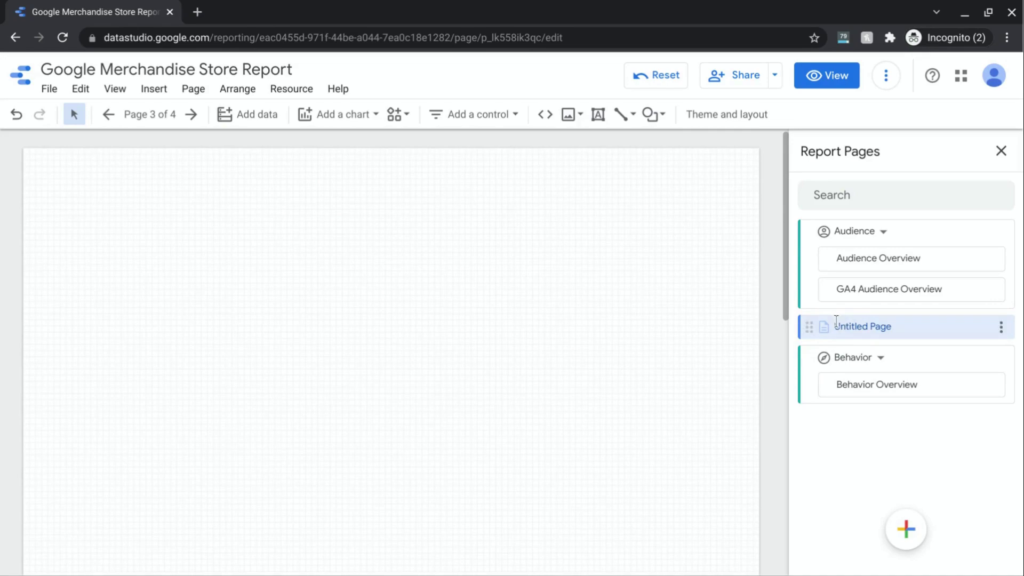
# Apply the Check Circle icon to the standalone Untitled Page
pyautogui.click(1001, 327)
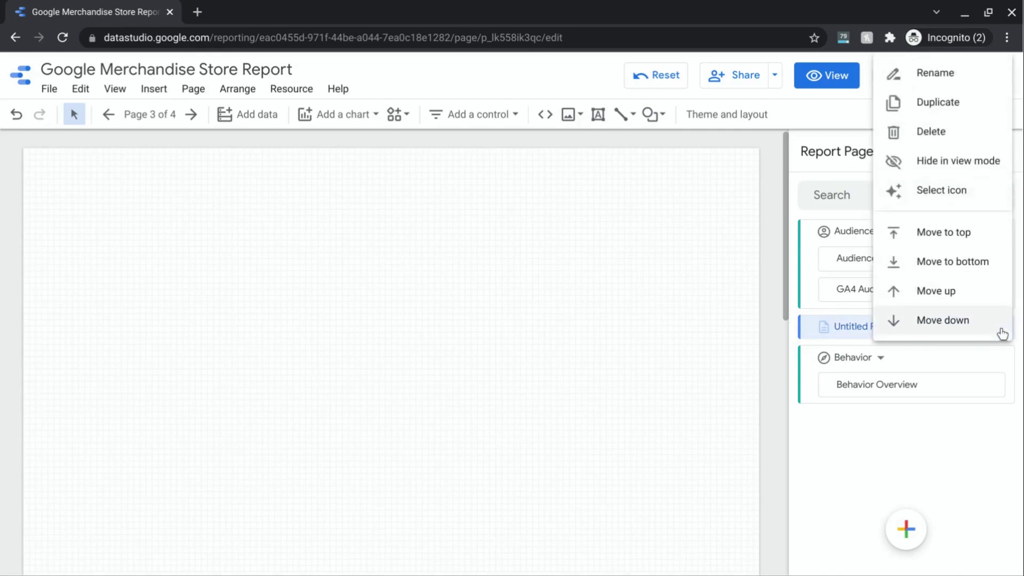
pyautogui.click(925, 192)
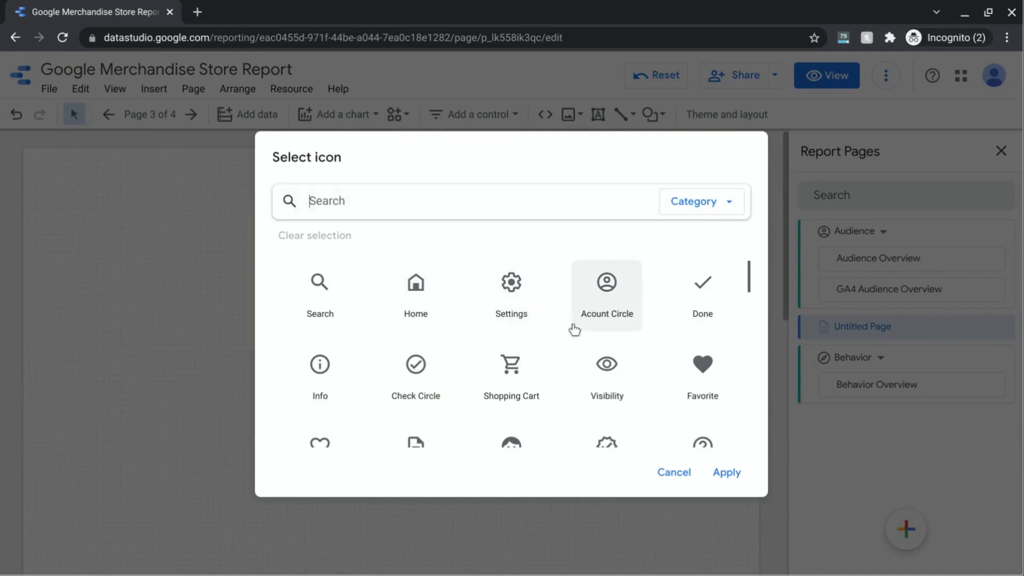
pyautogui.click(417, 373)
pyautogui.click(735, 473)
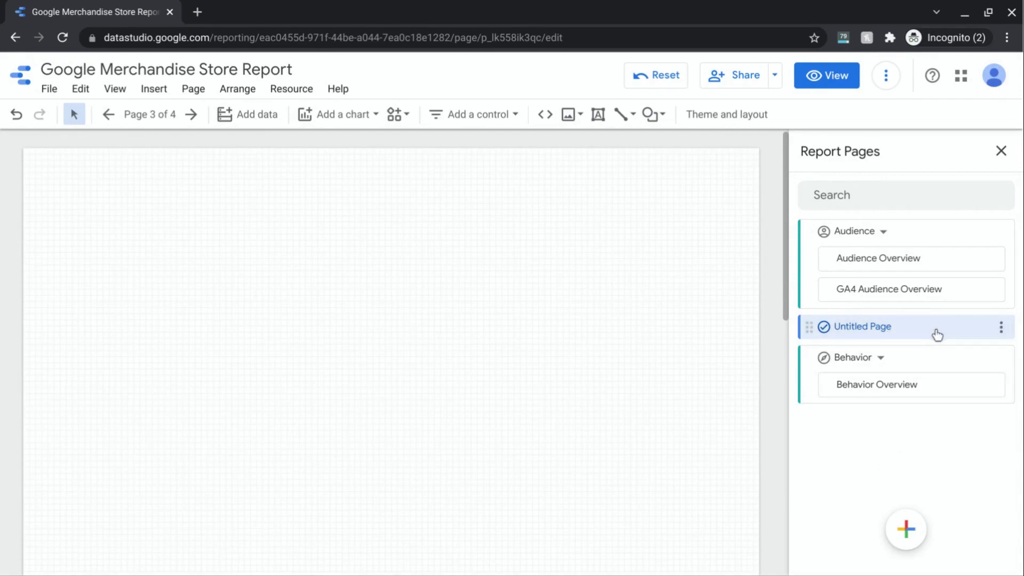
pyautogui.click(1001, 328)
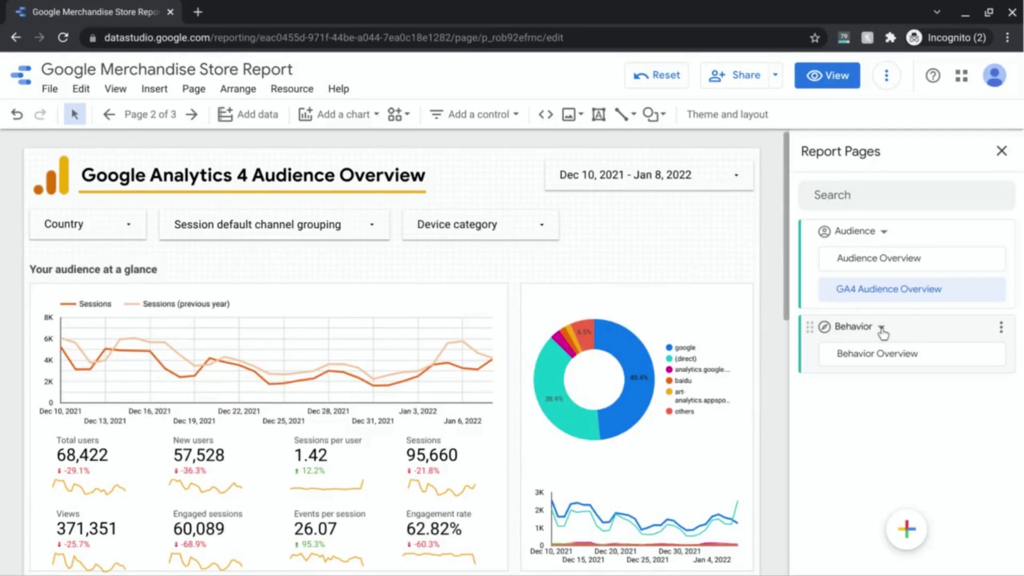
pyautogui.click(884, 233)
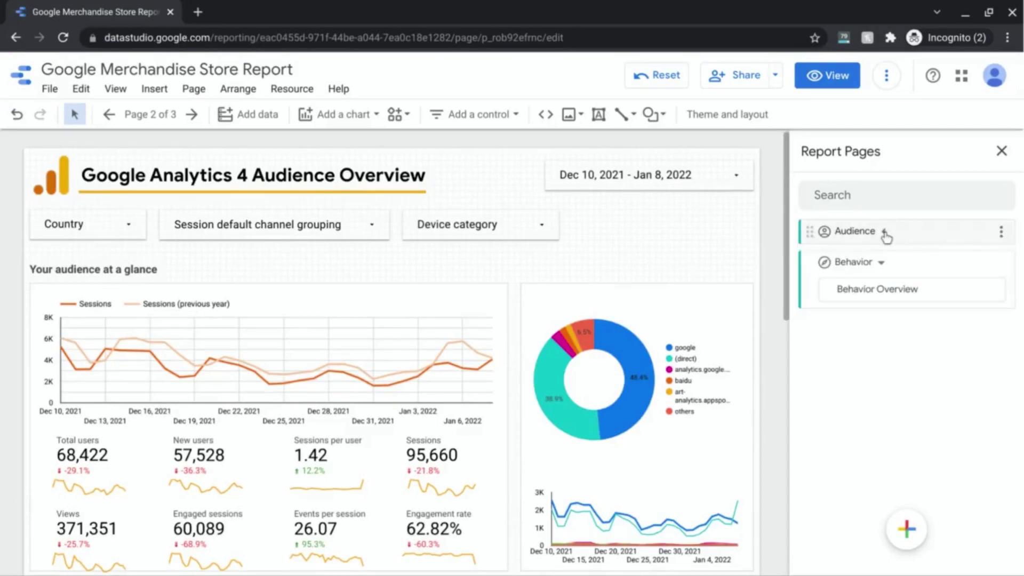
pyautogui.click(885, 232)
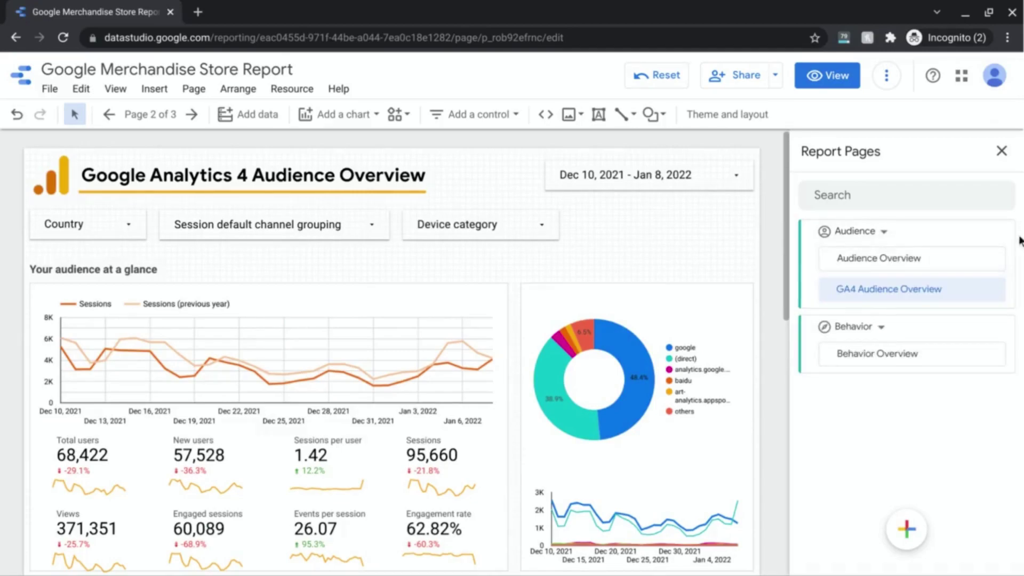
pyautogui.click(1002, 234)
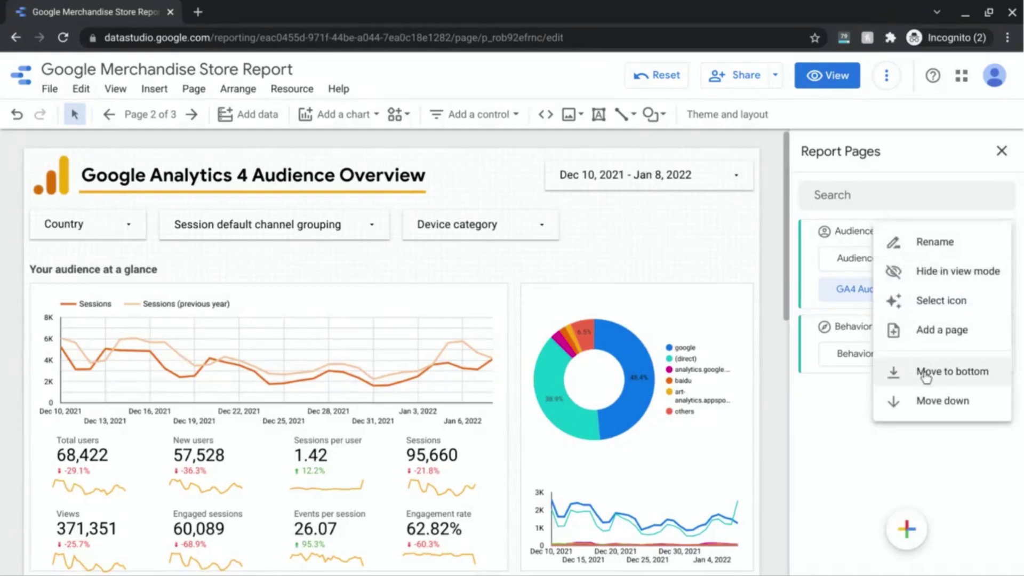
pyautogui.click(926, 409)
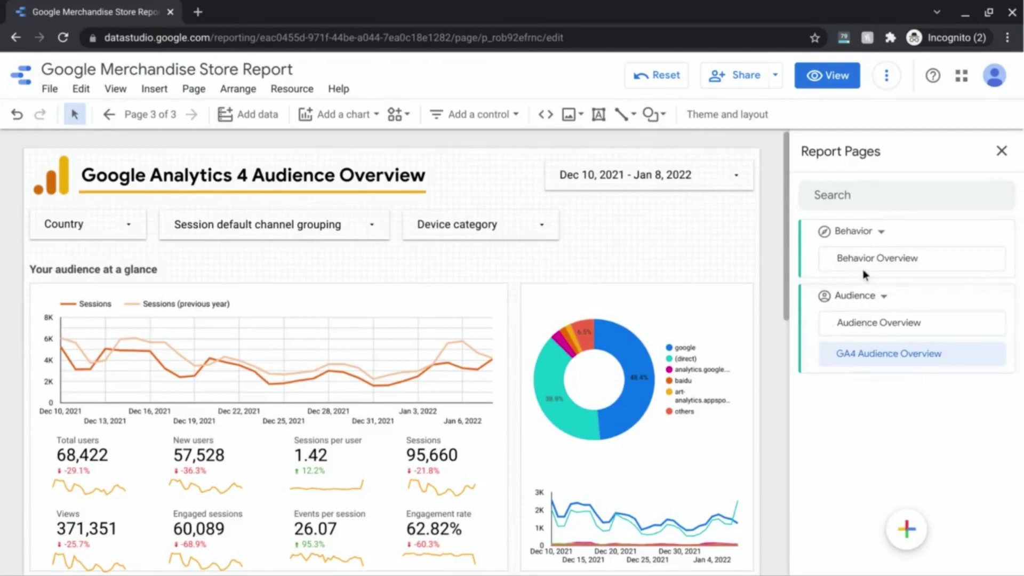
pyautogui.click(1002, 299)
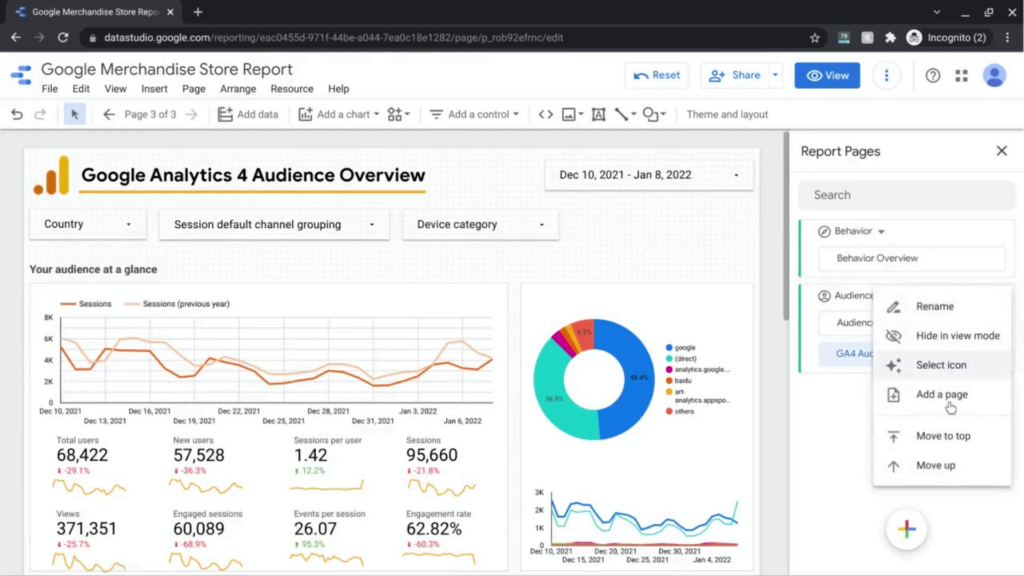
pyautogui.click(937, 440)
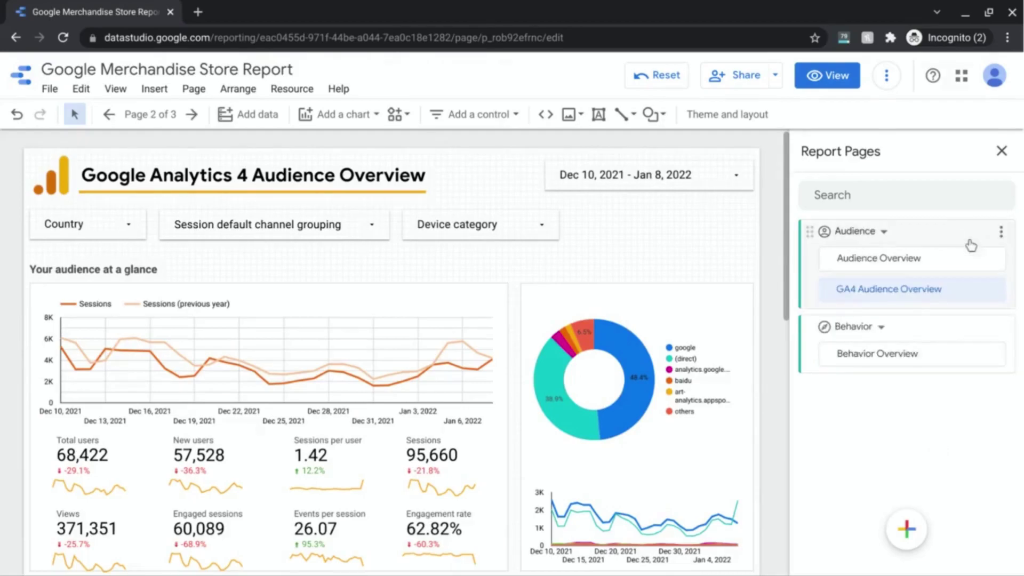
# Move Audience Overview below GA4 Audience Overview, then back to the top of the Audience section
pyautogui.click(992, 261)
pyautogui.click(999, 231)
pyautogui.click(994, 259)
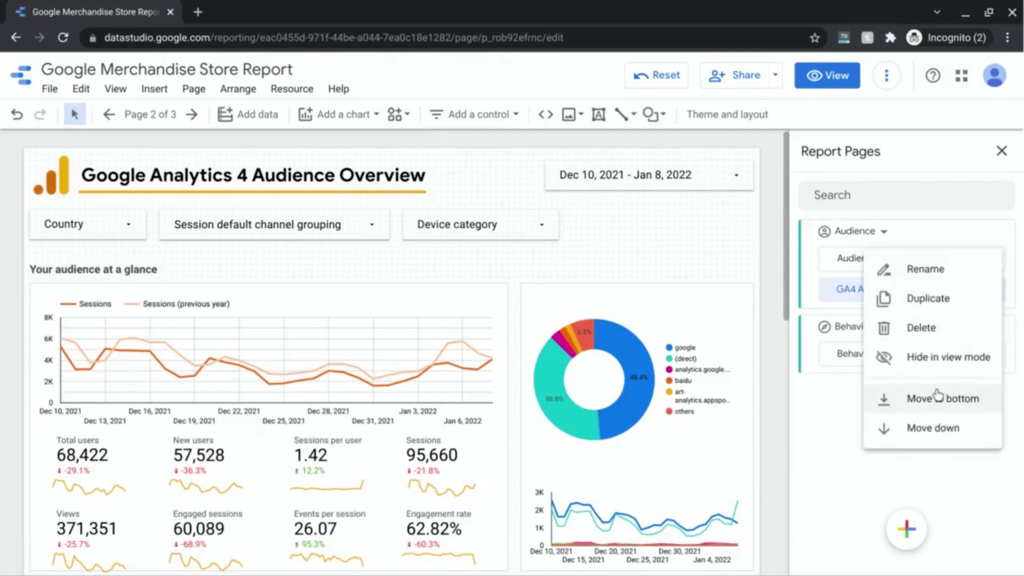
pyautogui.click(928, 429)
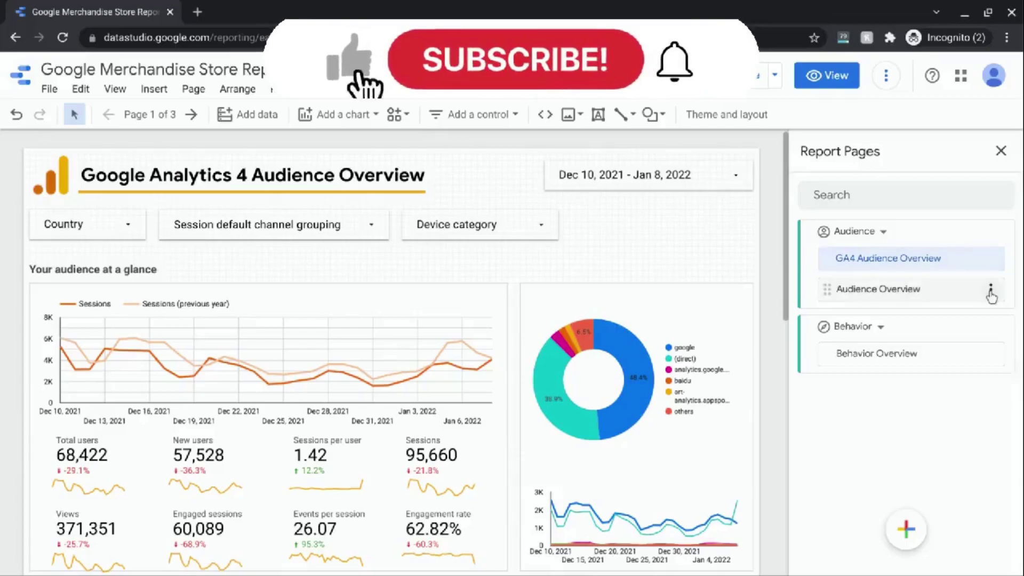
pyautogui.click(992, 298)
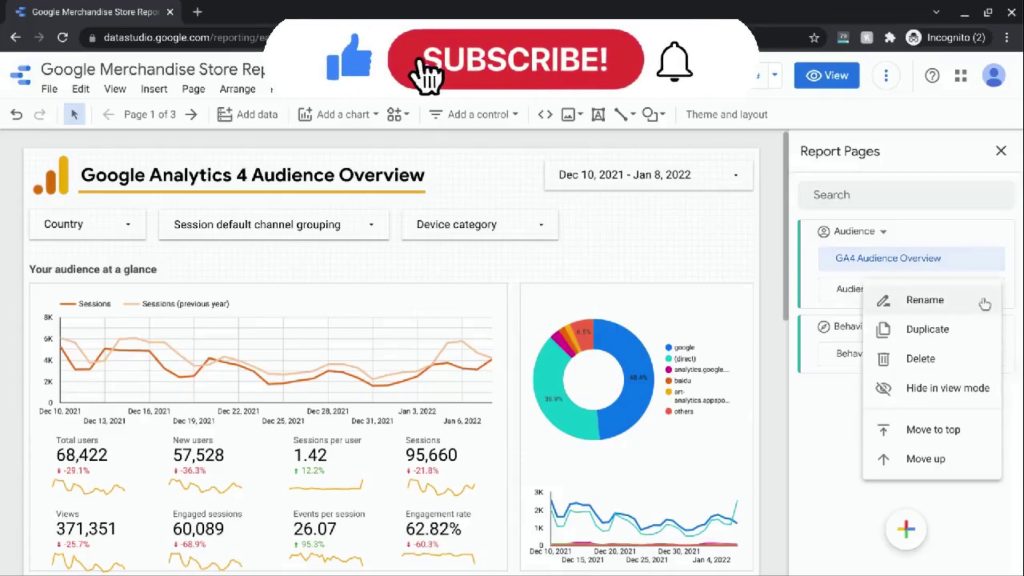
pyautogui.click(926, 443)
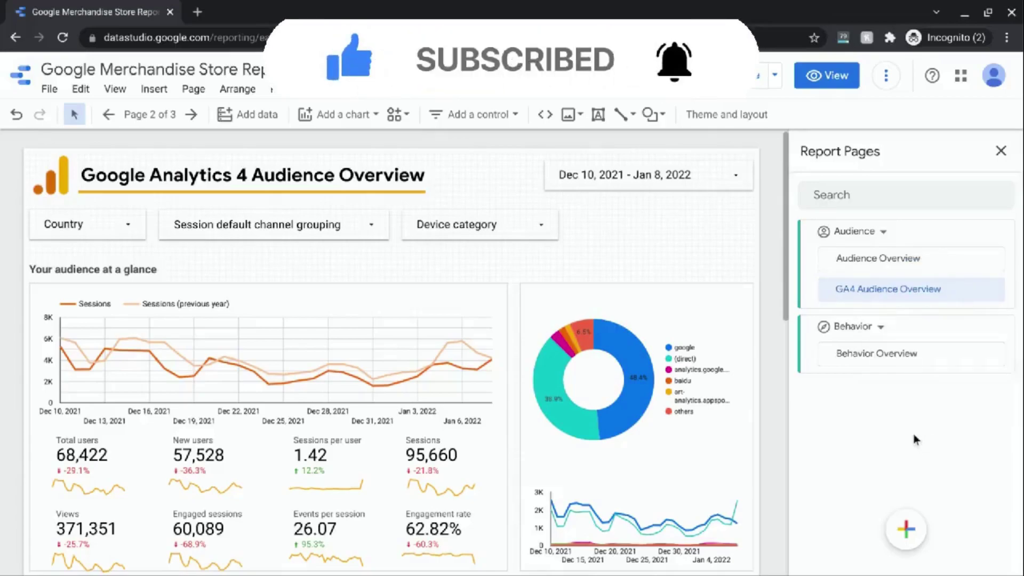
pyautogui.hotkey('ctrl', 'z')
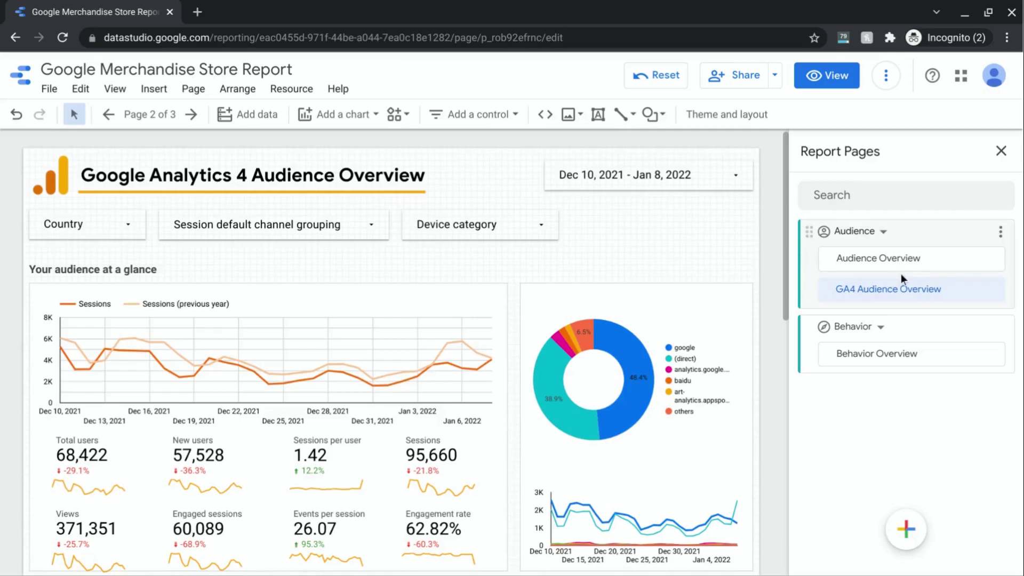
# Add a new Untitled Page and drag it below the Behavior section, at the end of the list
pyautogui.moveTo(906, 530)
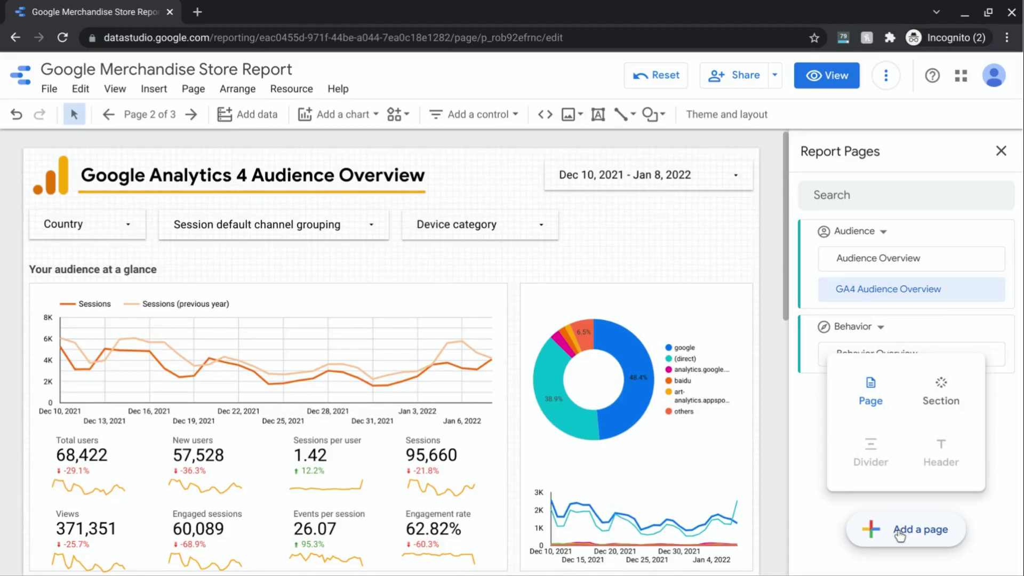
pyautogui.click(900, 534)
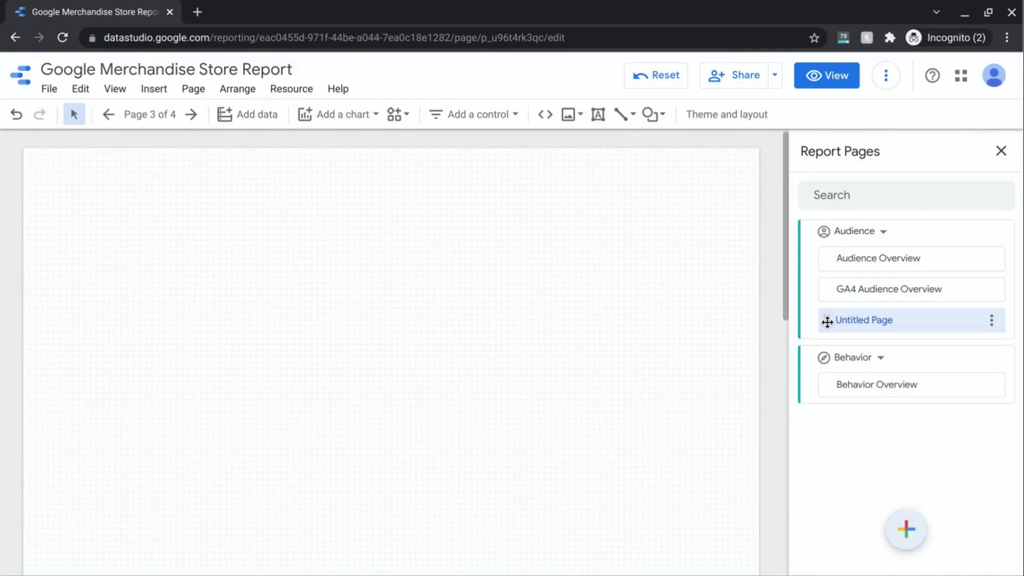
pyautogui.moveTo(827, 322); pyautogui.dragTo(811, 413)
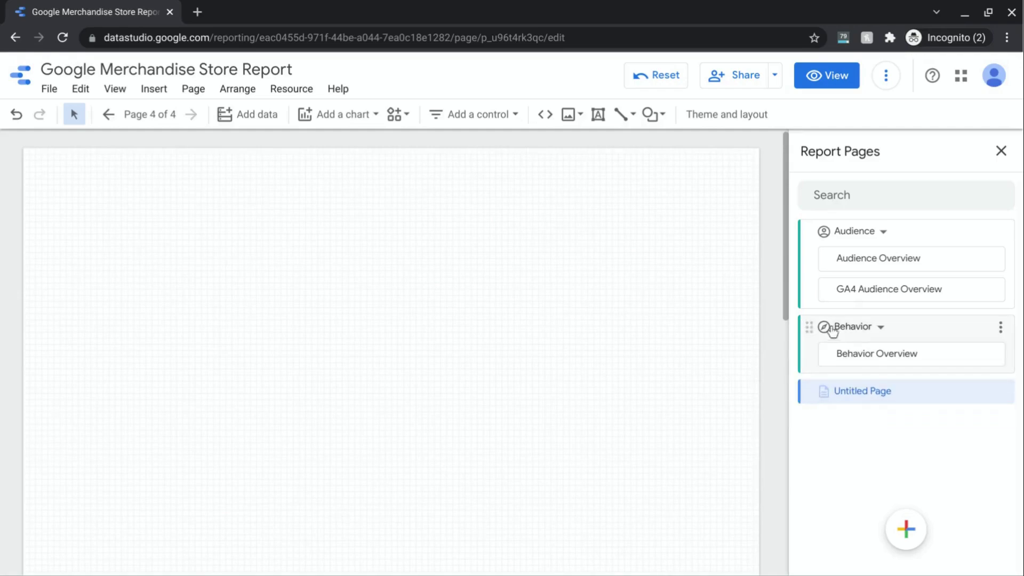
pyautogui.click(907, 528)
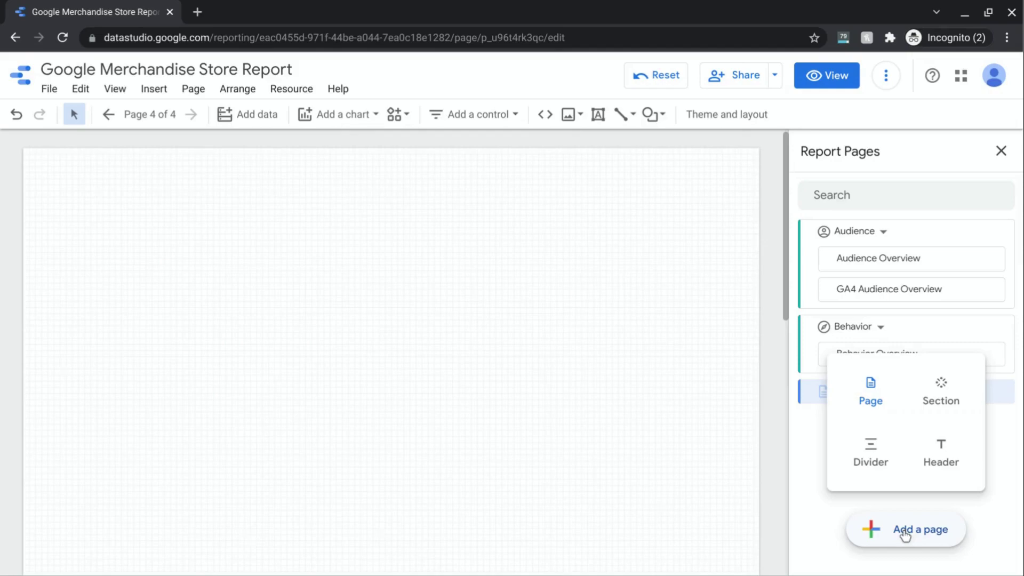
# Undo, then redo, moving the Untitled Page below the Behavior section
pyautogui.hotkey('ctrl', 'z')
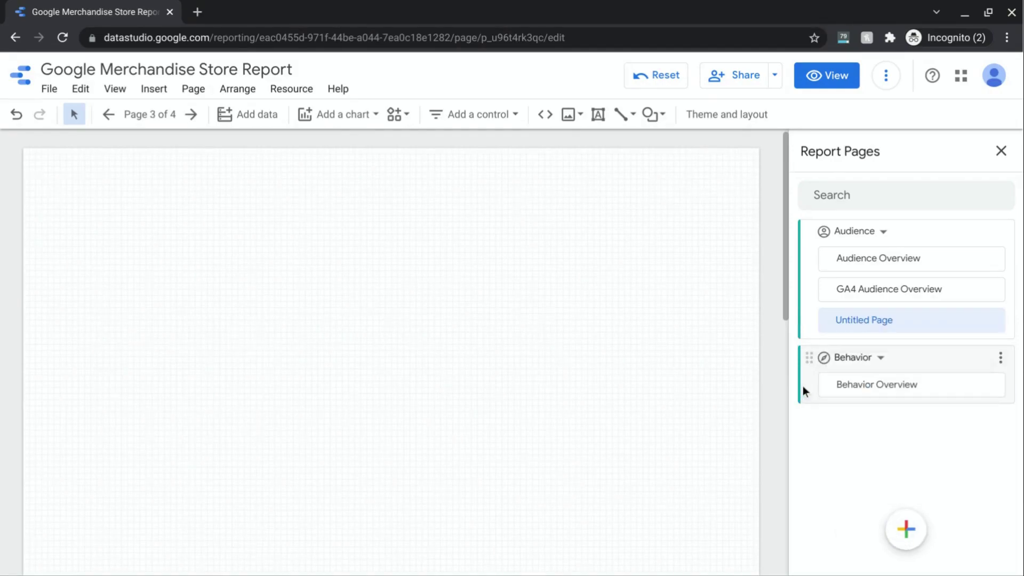
pyautogui.click(906, 529)
pyautogui.hotkey('ctrl', 'y')
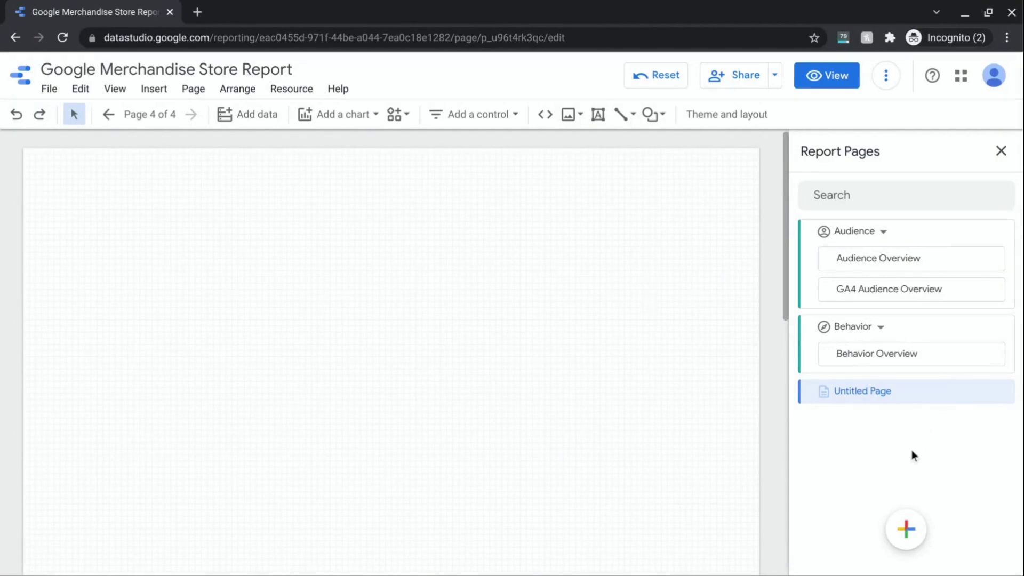
pyautogui.moveTo(905, 528)
# Delete the Untitled Page and collapse the Behavior section in the page list
pyautogui.click(1001, 393)
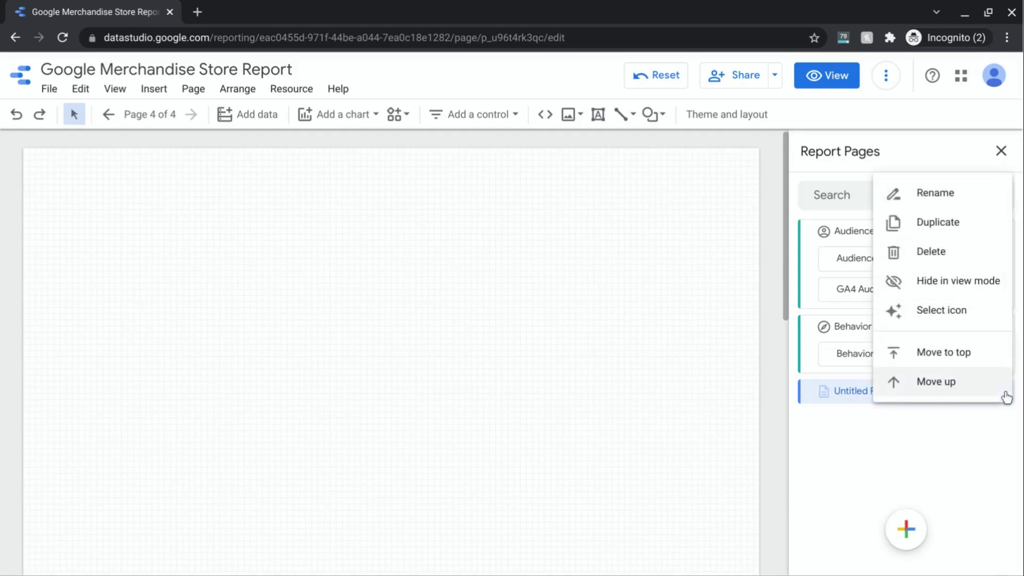
pyautogui.click(942, 252)
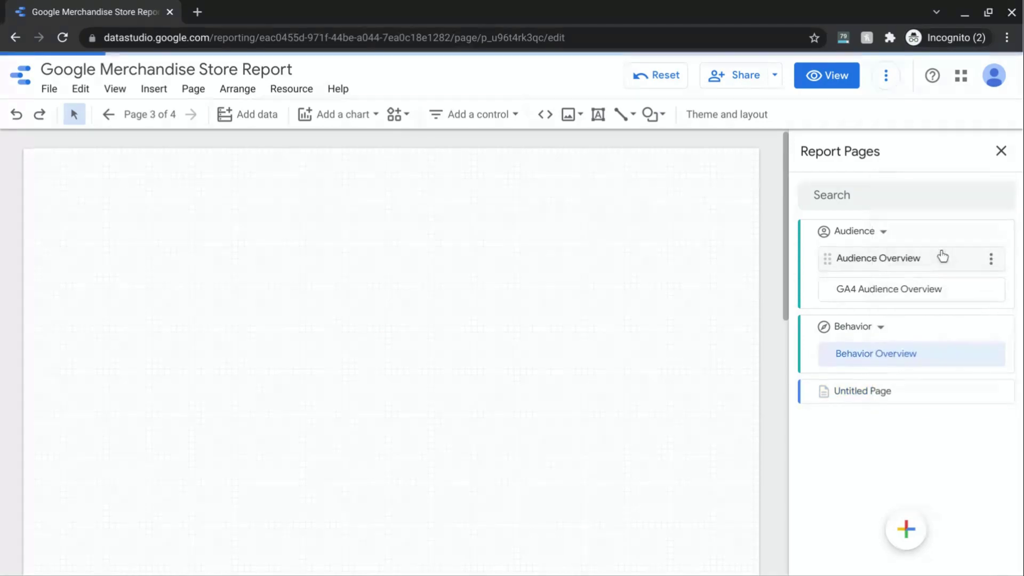
pyautogui.click(918, 336)
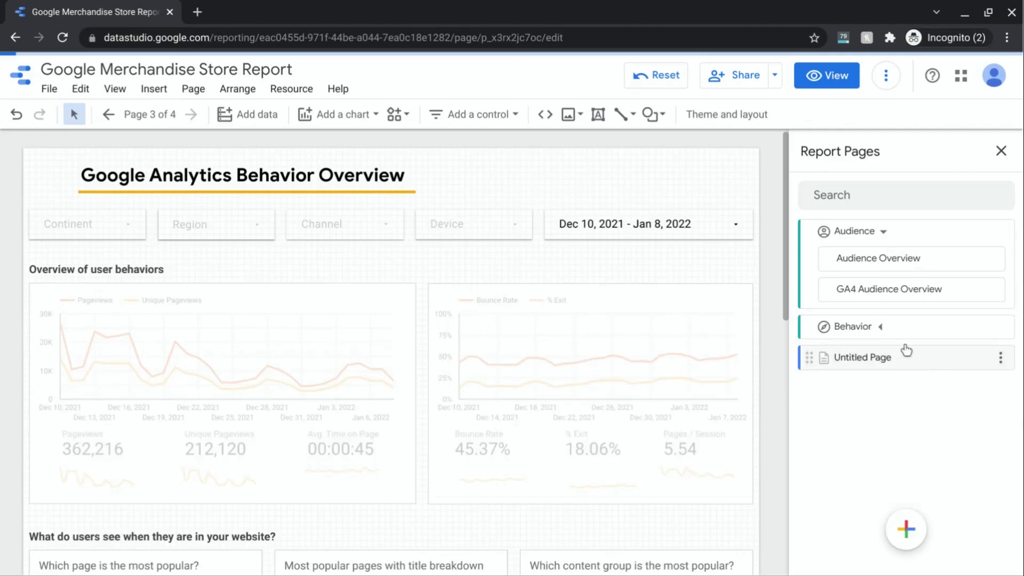
# Expand the Behavior section again so Behavior Overview shows beneath it
pyautogui.click(880, 329)
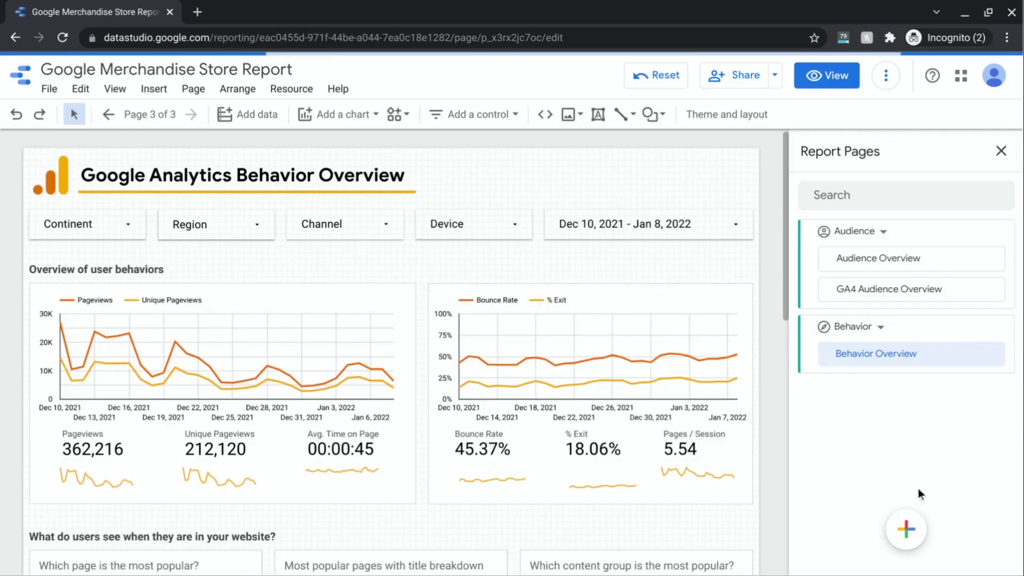
# Add a new Untitled Page, then a Header and a divider at the bottom of the page list
pyautogui.moveTo(918, 508)
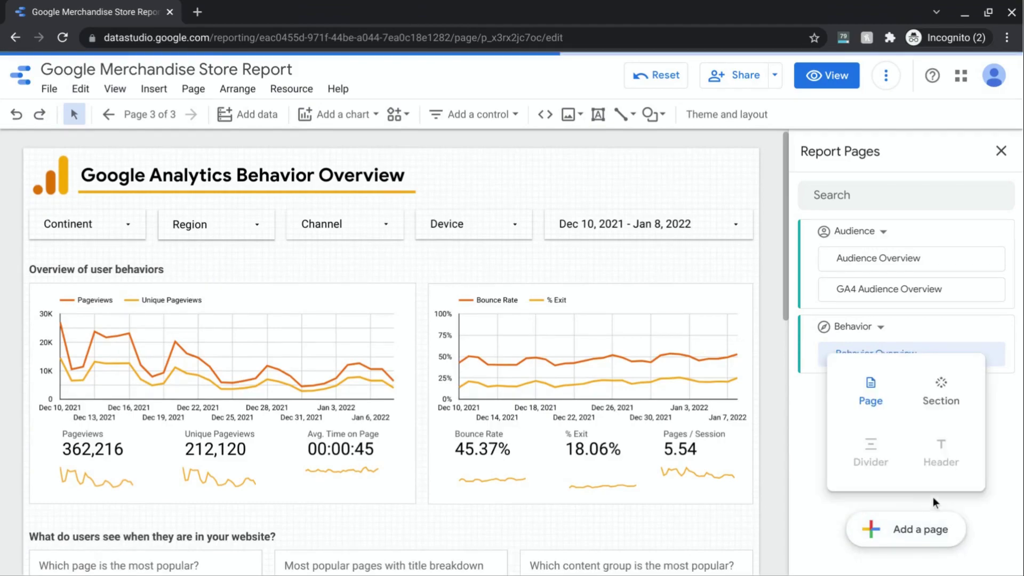
pyautogui.click(920, 528)
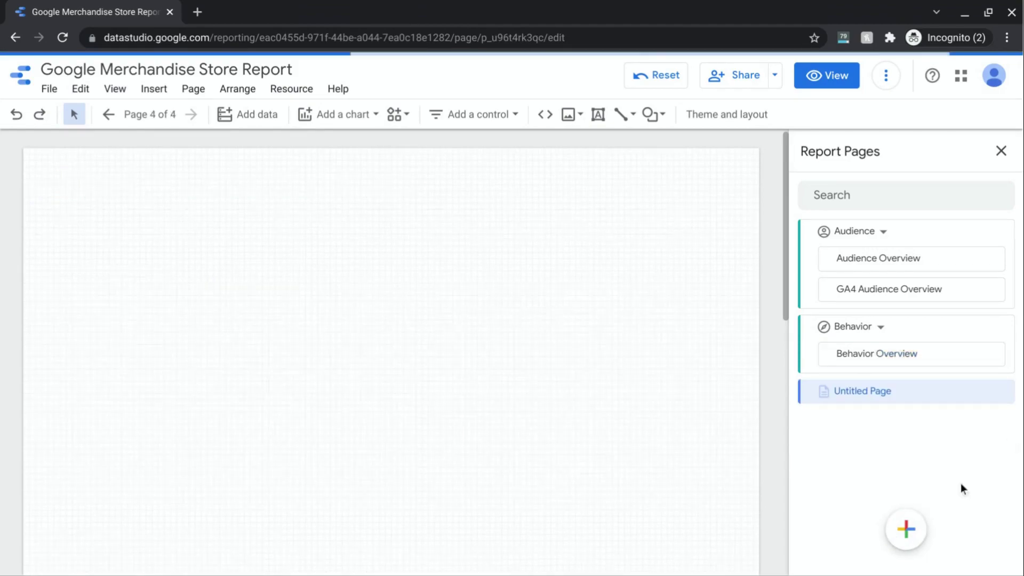
pyautogui.moveTo(912, 531)
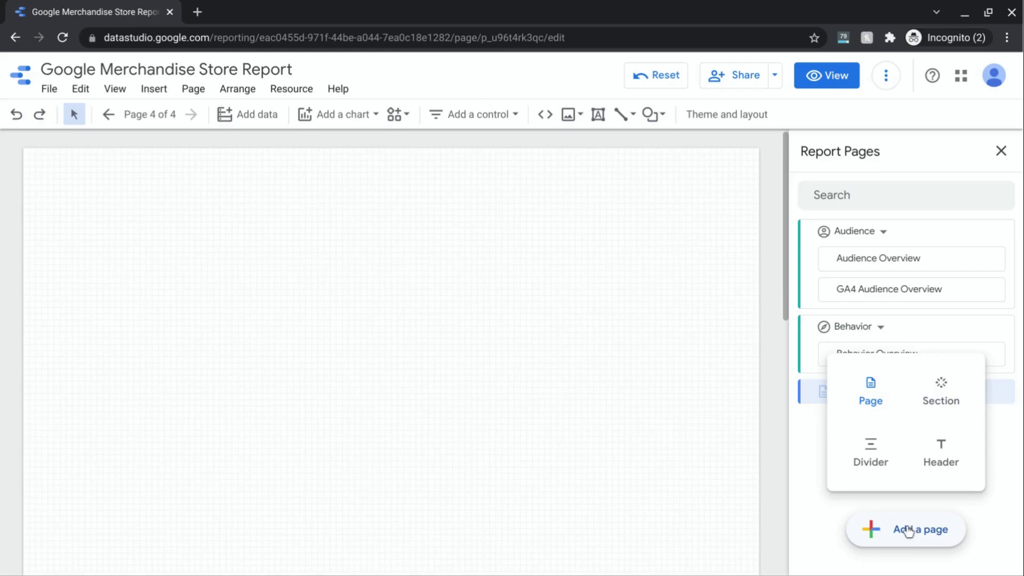
pyautogui.click(874, 462)
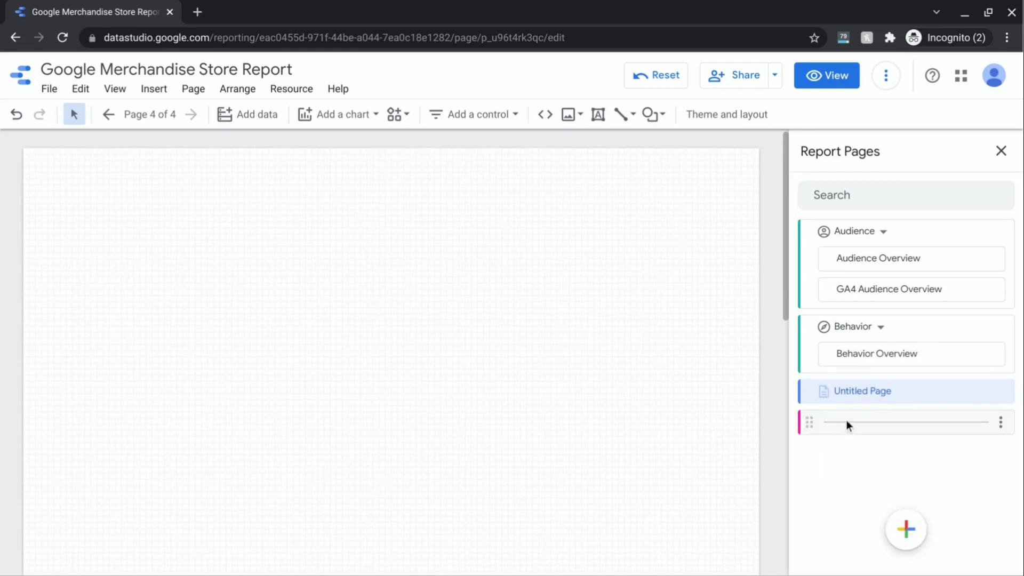
pyautogui.hotkey('ctrl', 'z')
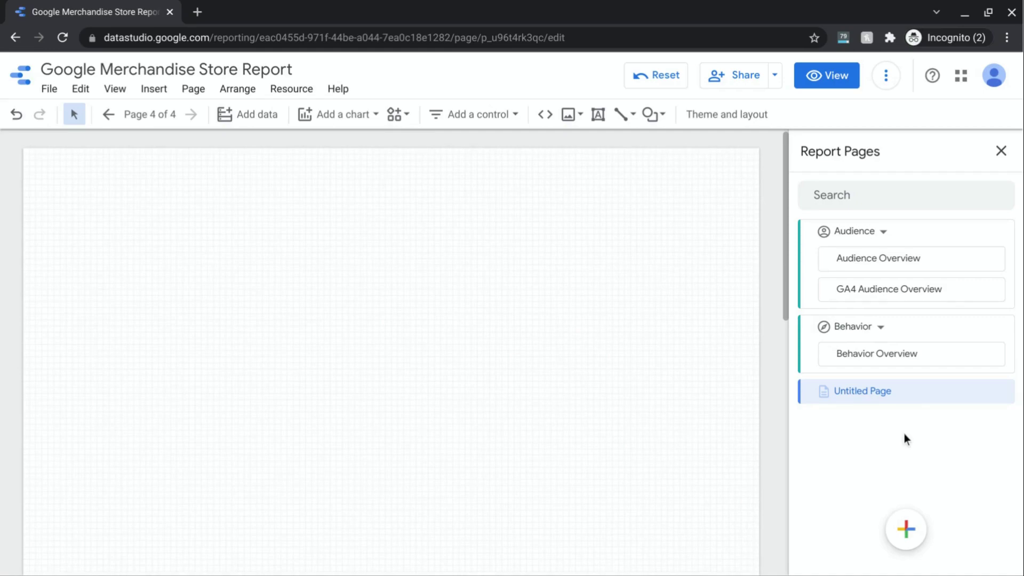
pyautogui.moveTo(906, 530)
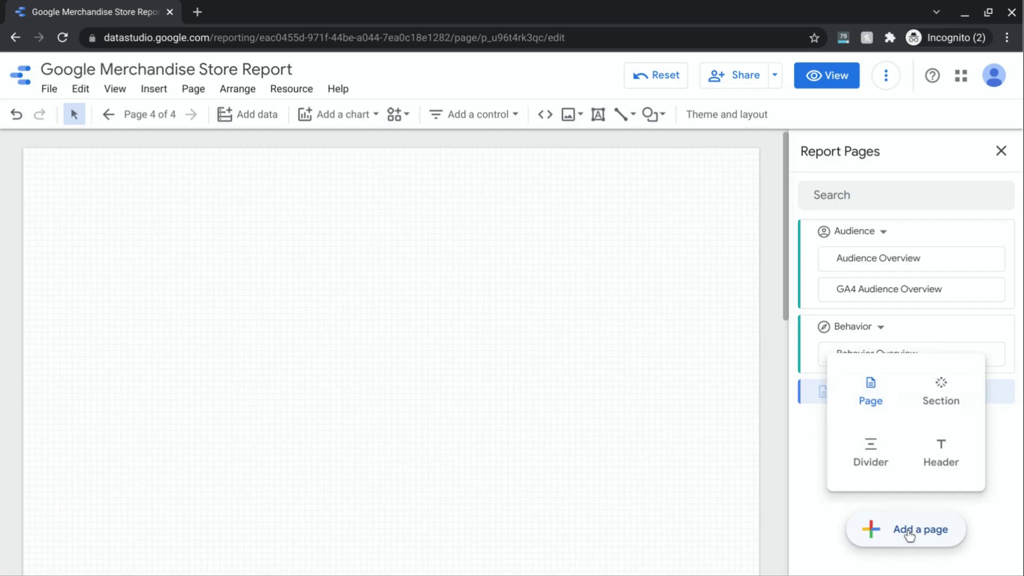
pyautogui.click(944, 462)
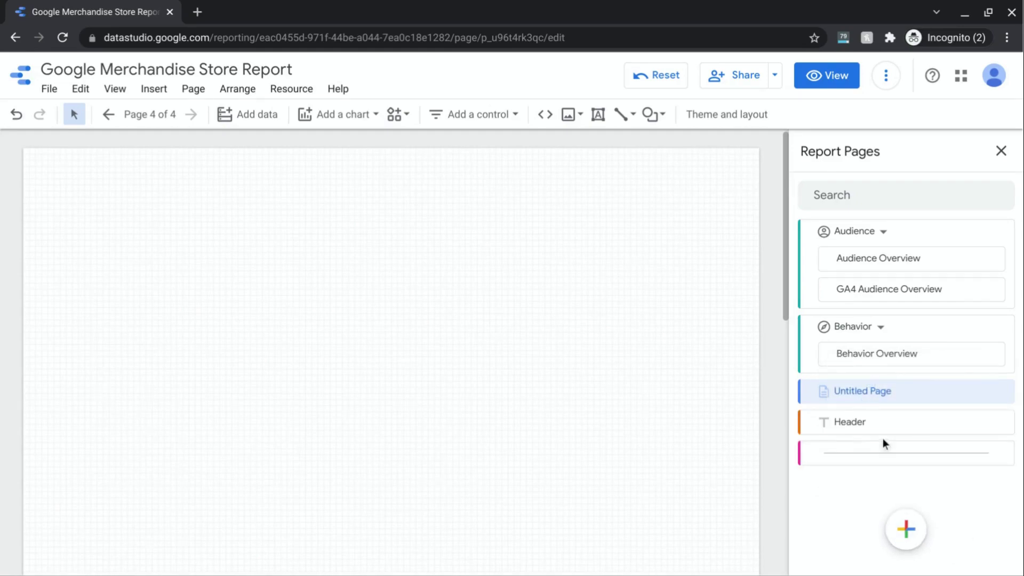
pyautogui.hotkey('ctrl', 'z')
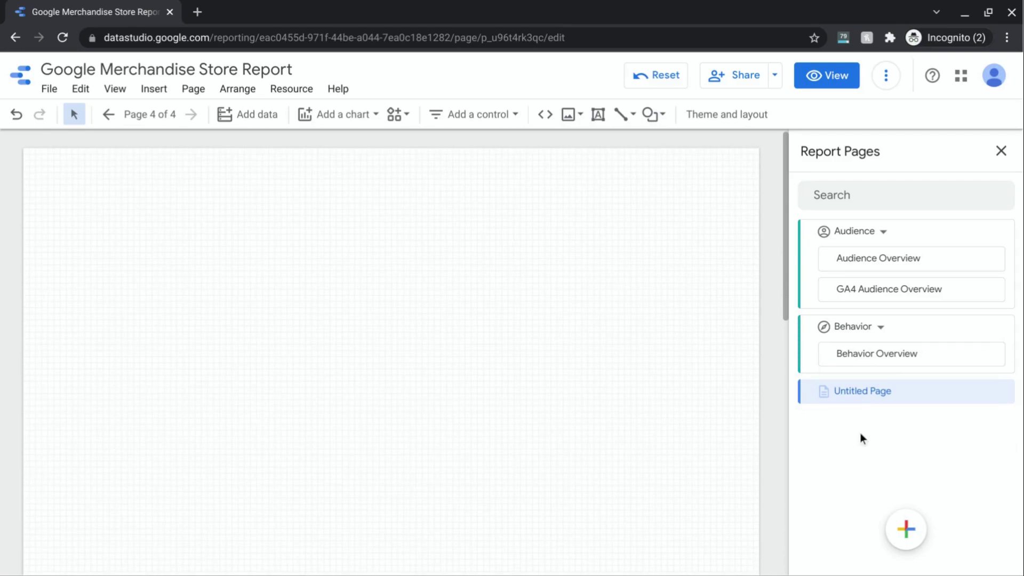
pyautogui.hotkey('ctrl', 'y')
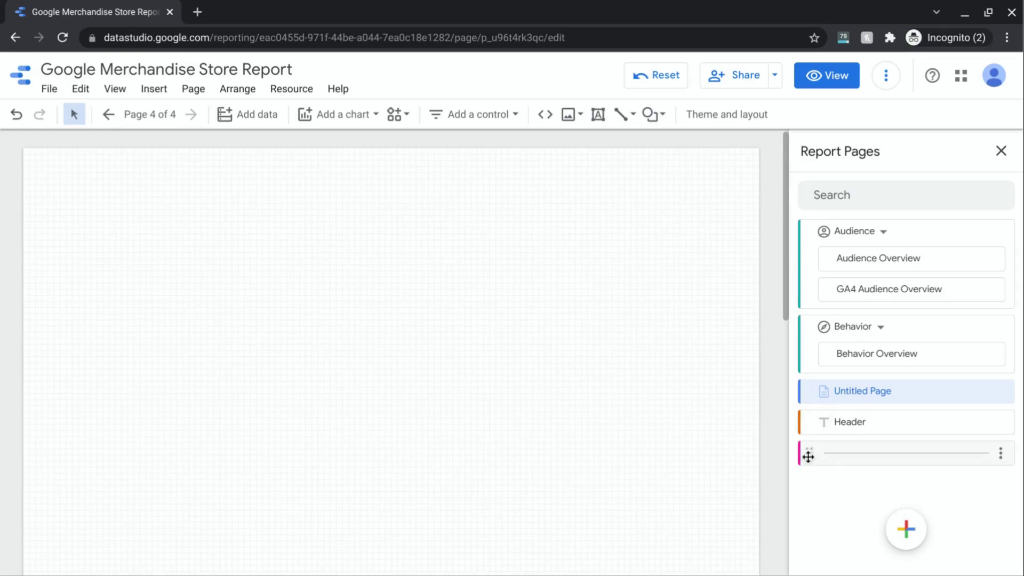
# Drag the divider between Audience and Behavior, and the Header to the top of the page list
pyautogui.moveTo(809, 456); pyautogui.dragTo(807, 319)
pyautogui.click(713, 124)
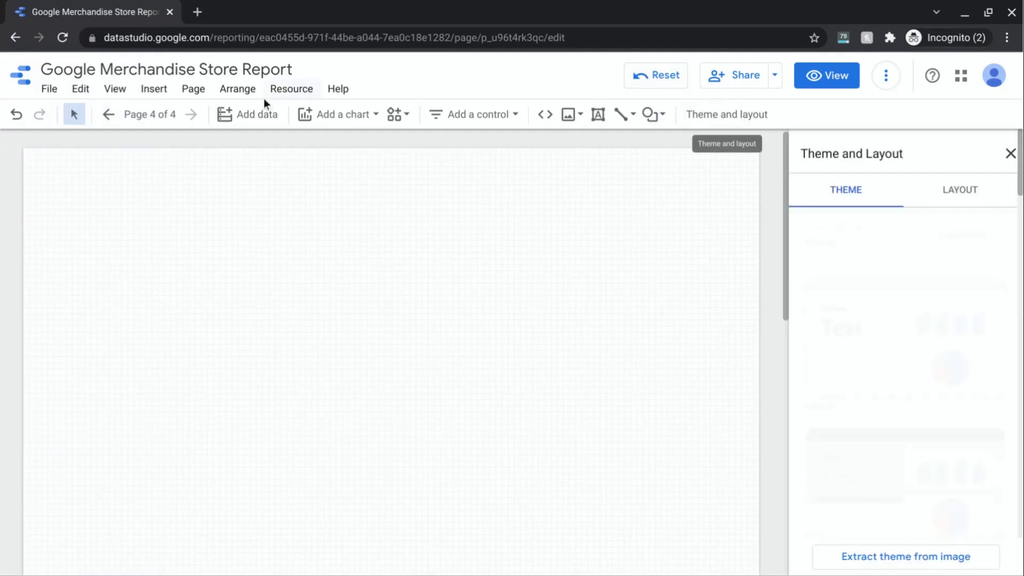
pyautogui.click(152, 114)
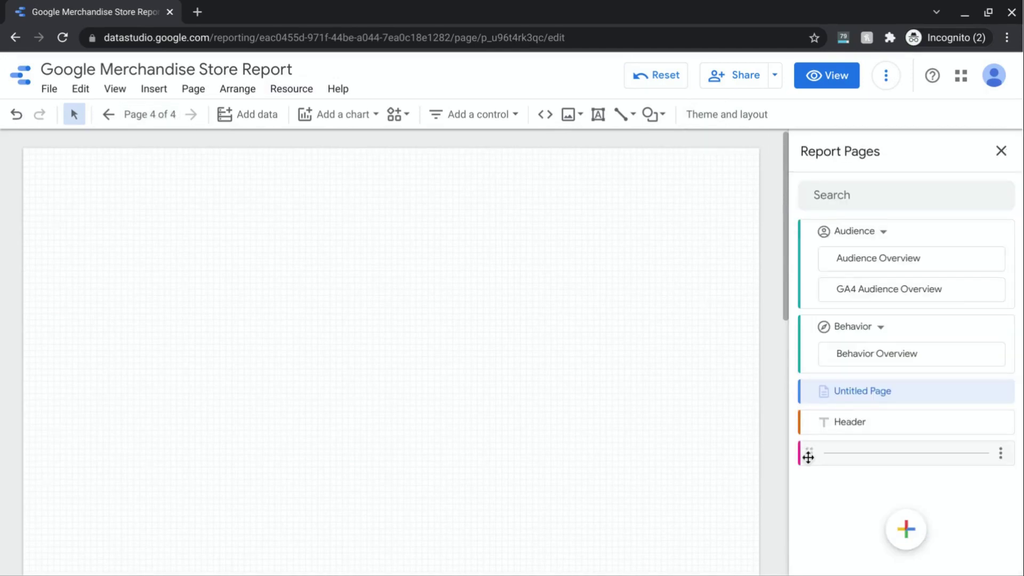
pyautogui.moveTo(809, 457); pyautogui.dragTo(802, 316)
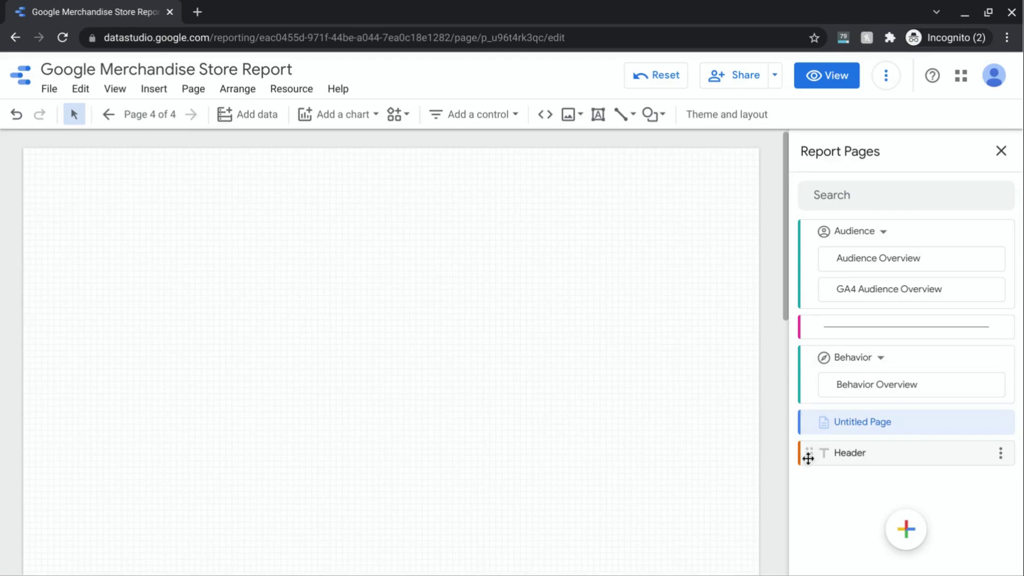
pyautogui.moveTo(809, 458); pyautogui.dragTo(807, 223)
pyautogui.moveTo(806, 224); pyautogui.dragTo(806, 222)
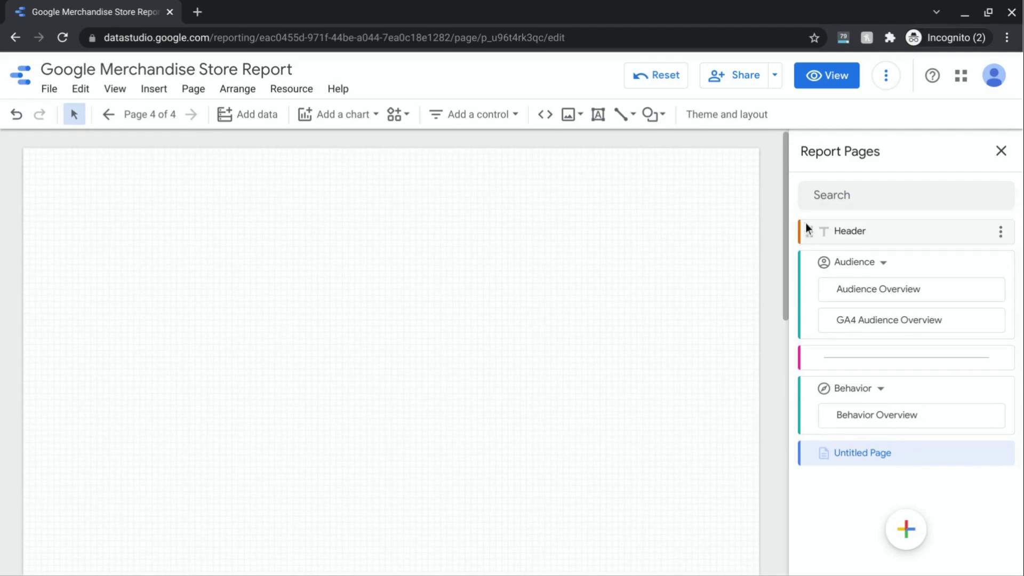
# Rename the top Header 'Merchandise Store Website' and drag the divider between Behavior and Untitled Page
pyautogui.click(1001, 232)
pyautogui.click(955, 243)
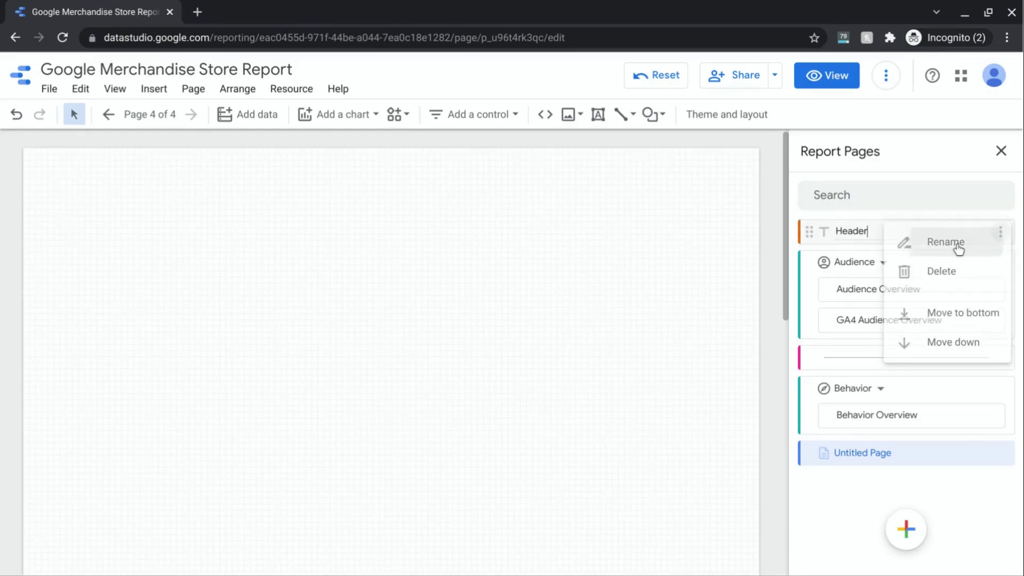
pyautogui.doubleClick(857, 231)
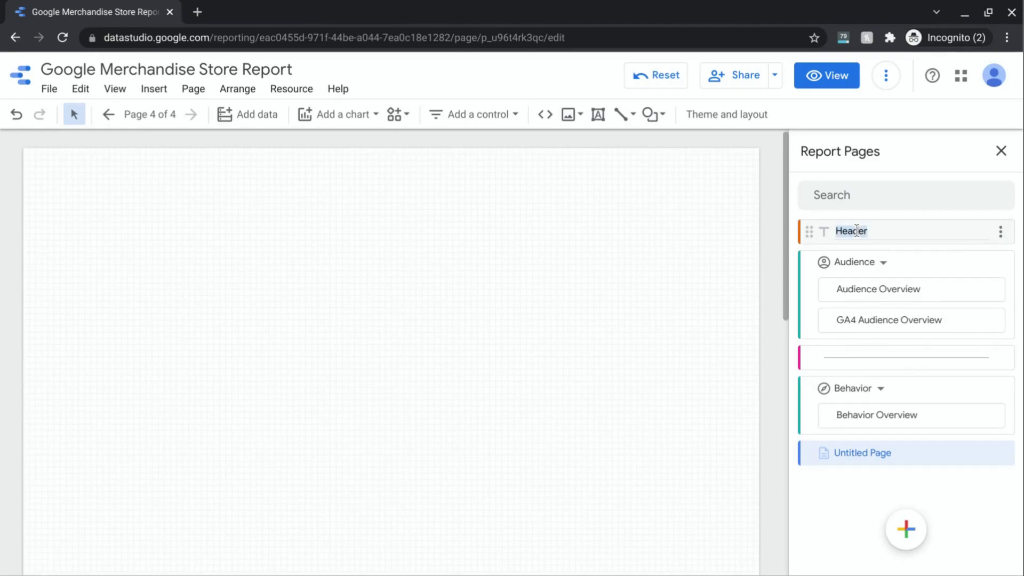
pyautogui.write('Merchandise Store Website')
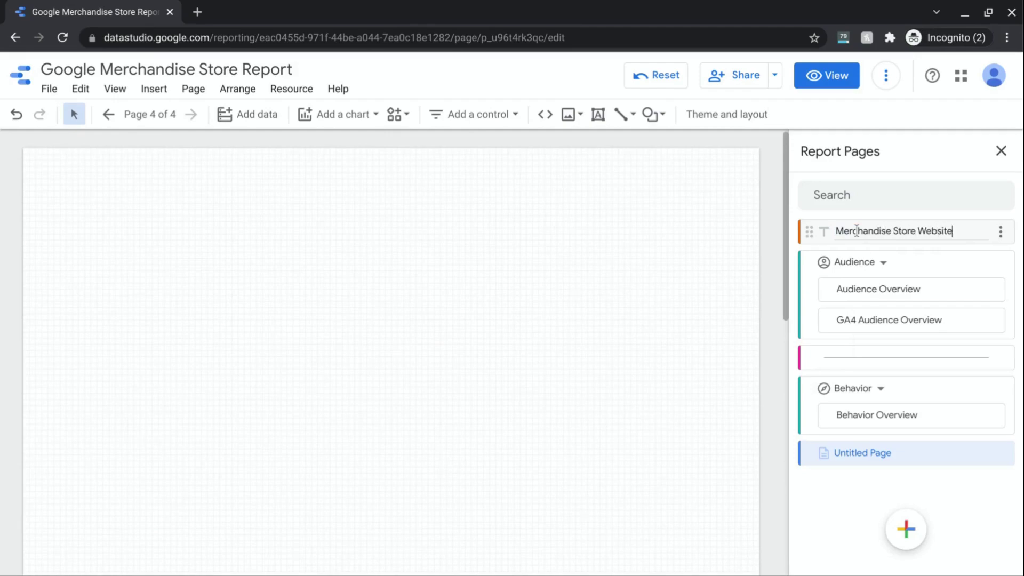
pyautogui.press('Return')
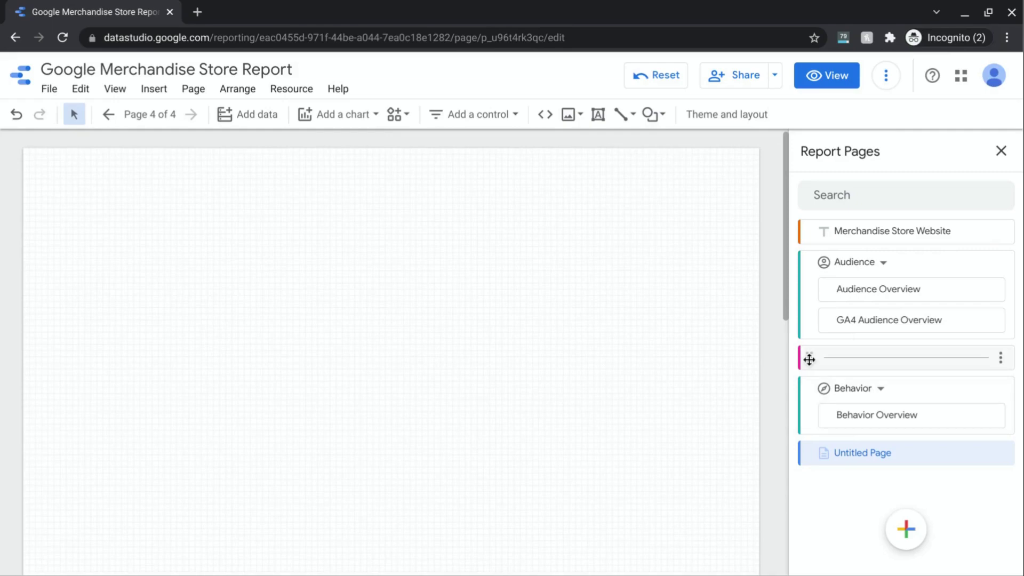
pyautogui.moveTo(809, 359); pyautogui.dragTo(809, 417)
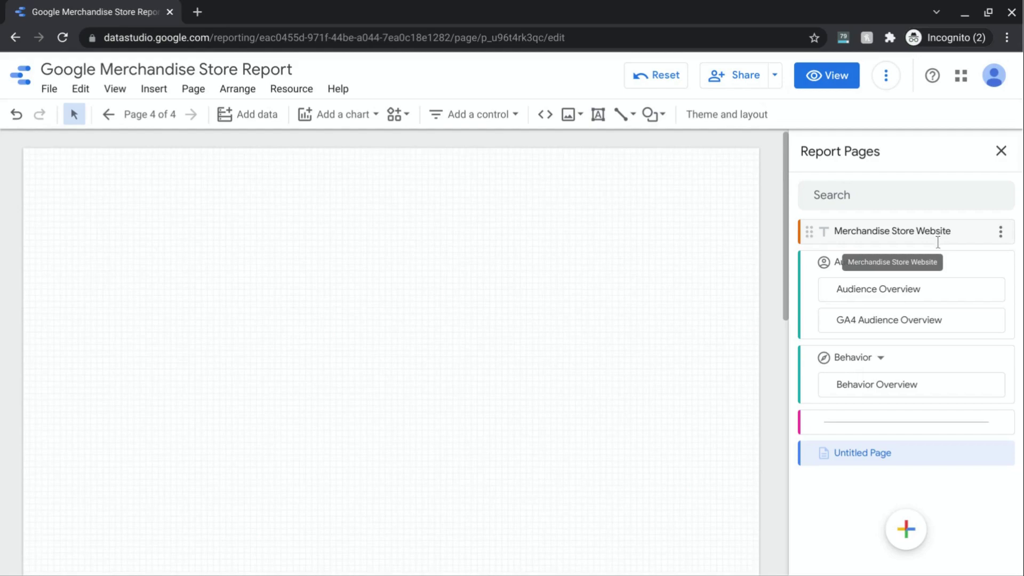
# Add a new header below the Untitled Page and rename it 'Social Media'
pyautogui.moveTo(903, 540)
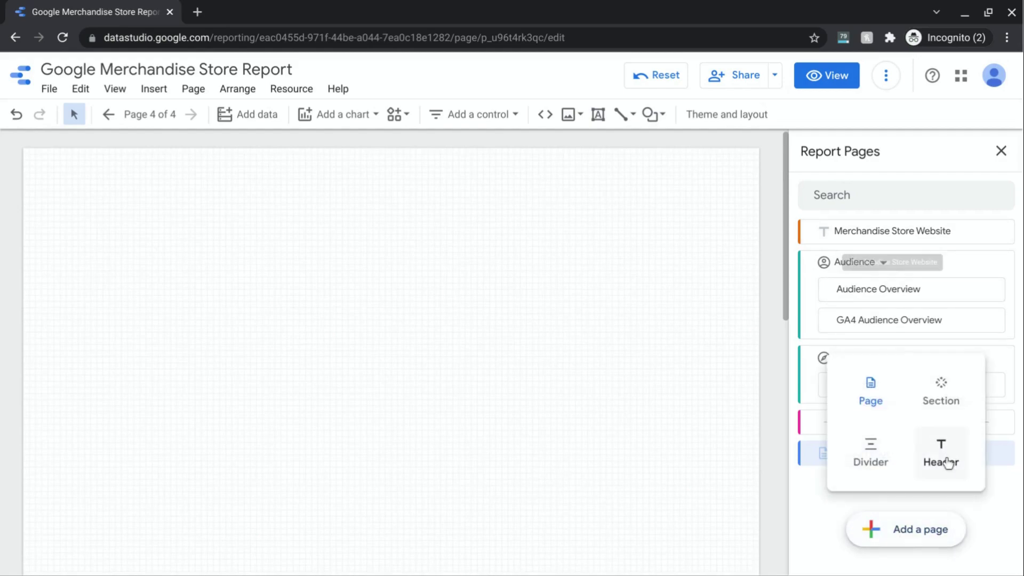
pyautogui.click(941, 460)
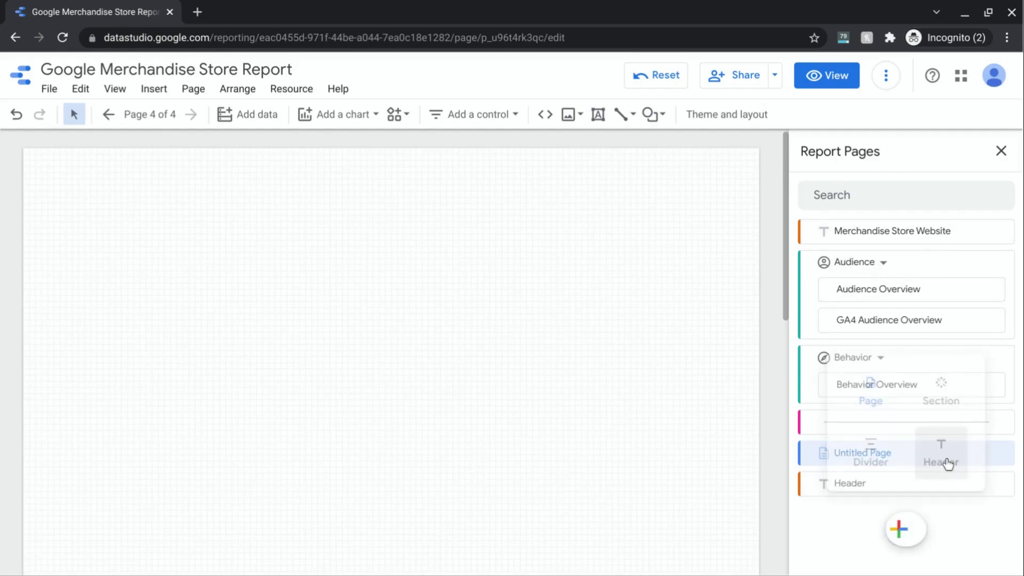
pyautogui.click(1001, 483)
pyautogui.click(974, 382)
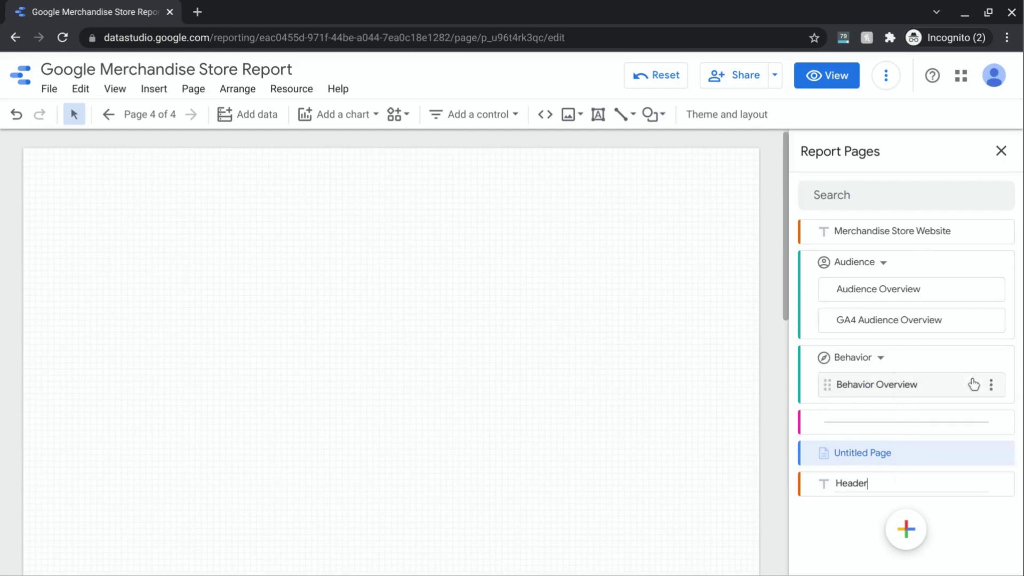
pyautogui.doubleClick(861, 484)
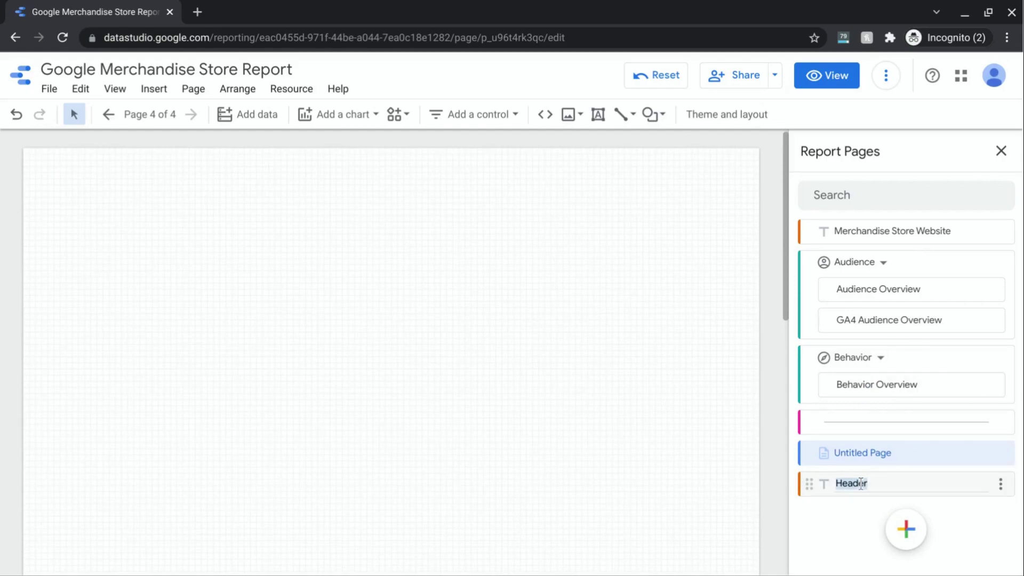
pyautogui.write('Social Media')
pyautogui.click(904, 530)
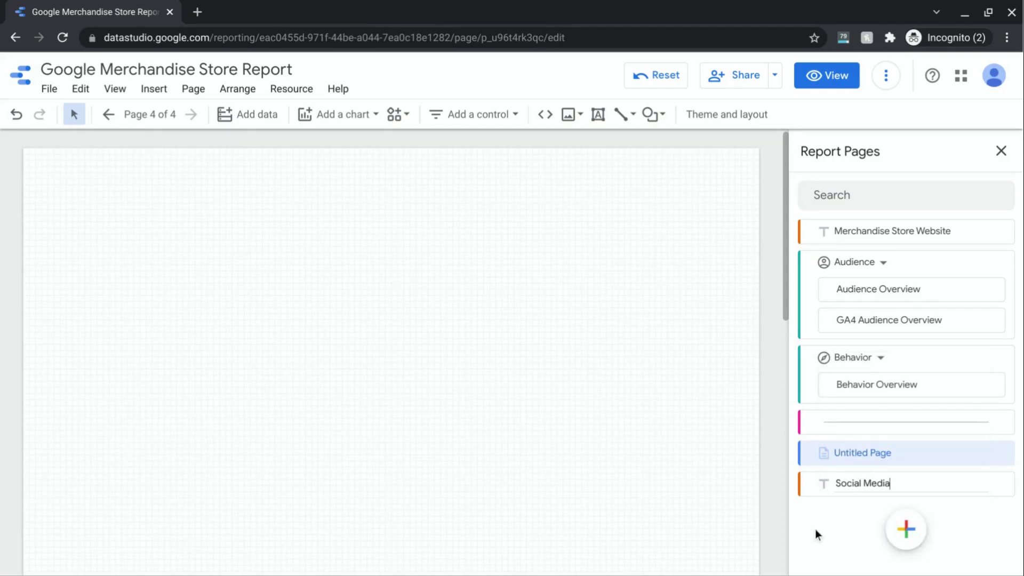
pyautogui.press('Return')
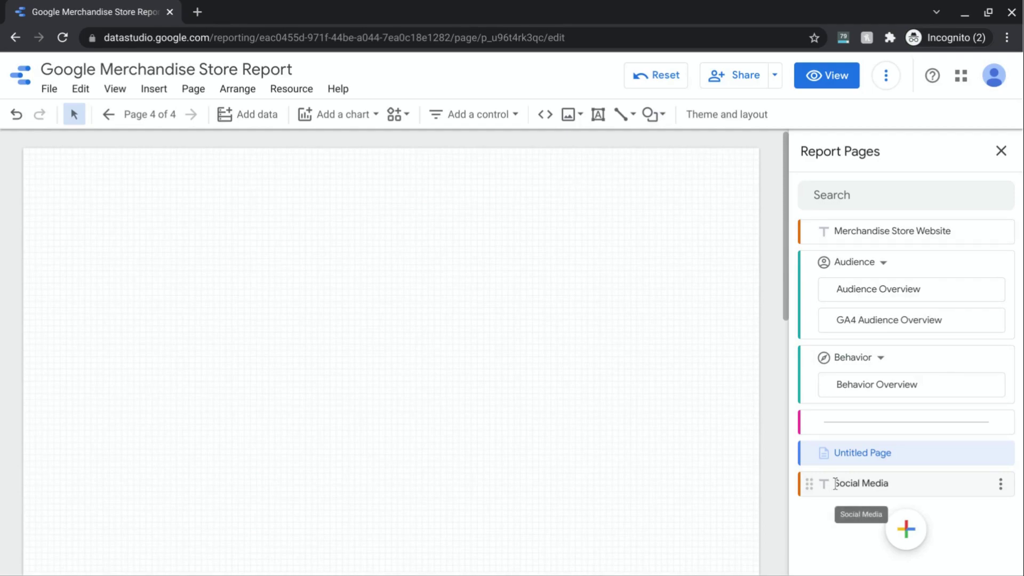
pyautogui.moveTo(903, 528)
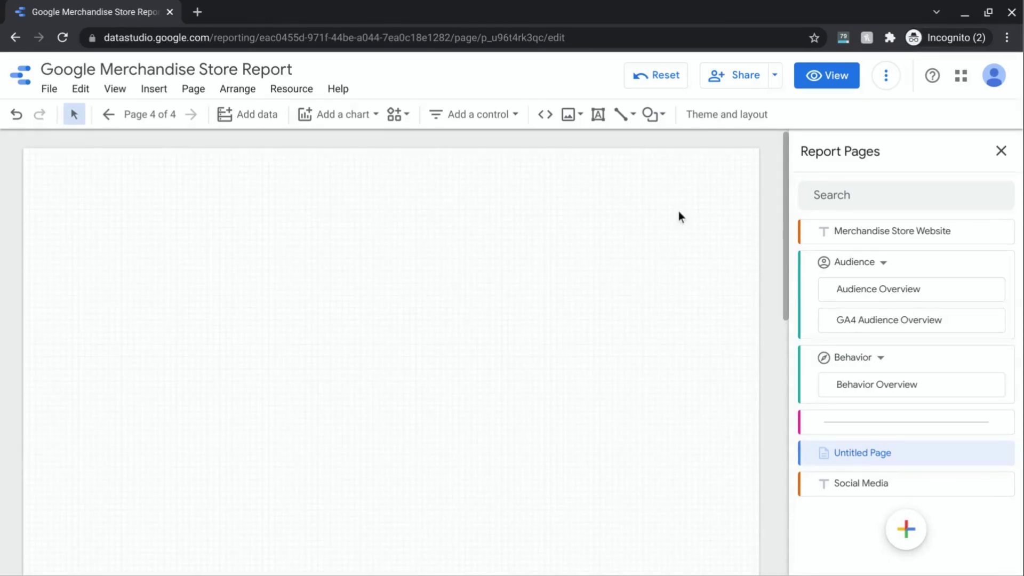
# In view mode, expand the Audience and Behavior sections and open Audience Overview
pyautogui.click(829, 83)
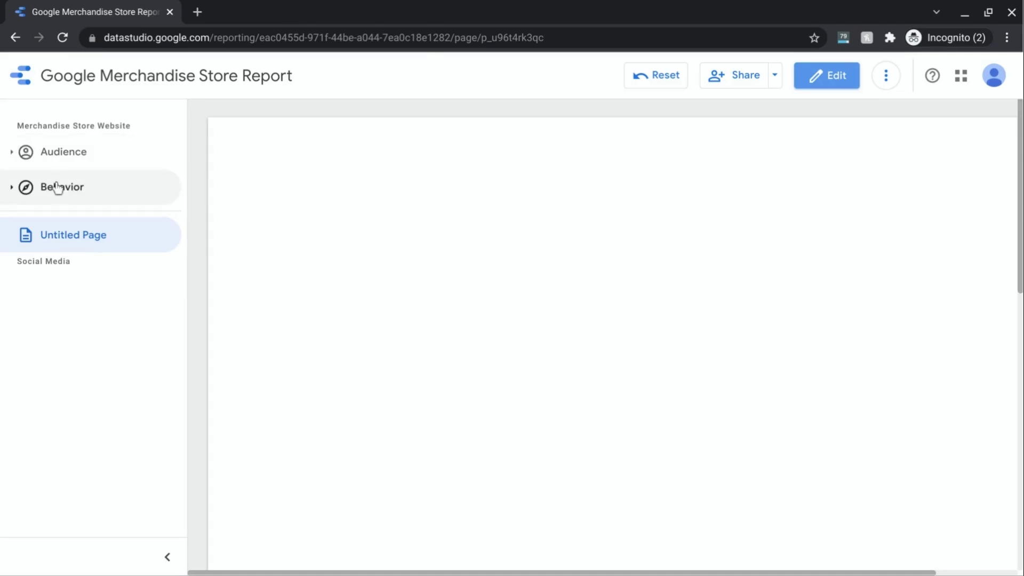
pyautogui.click(12, 155)
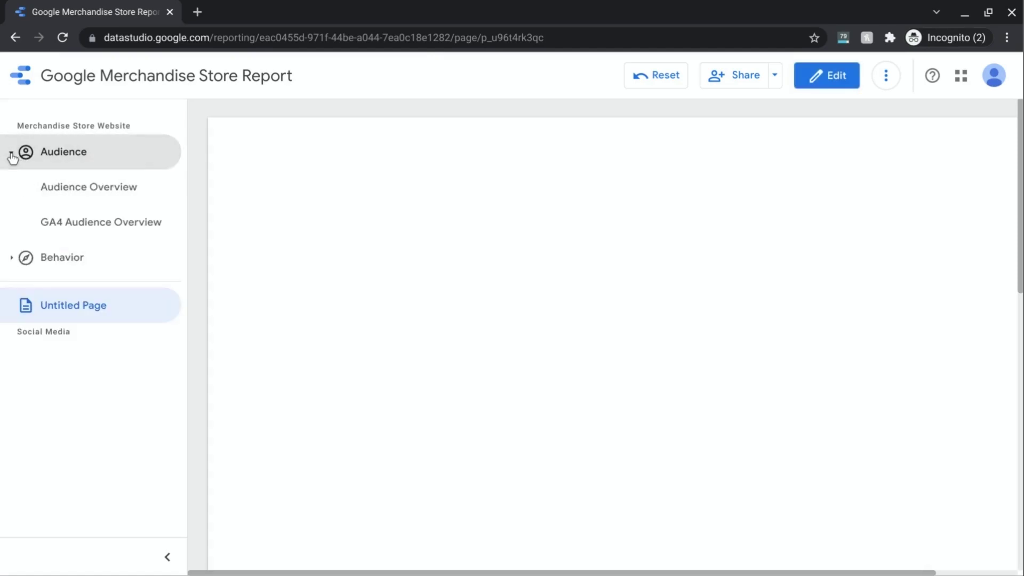
pyautogui.click(12, 155)
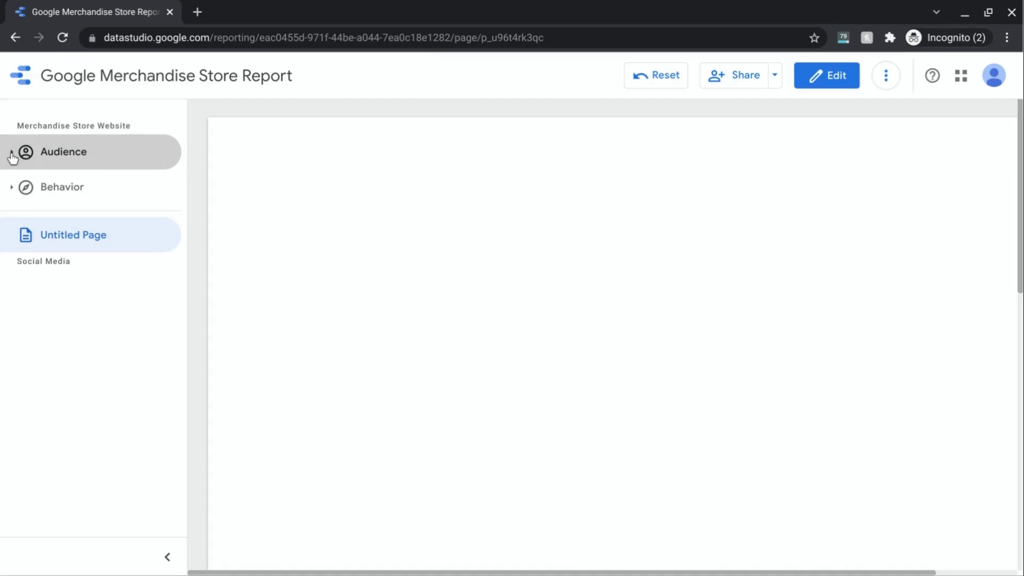
pyautogui.click(11, 154)
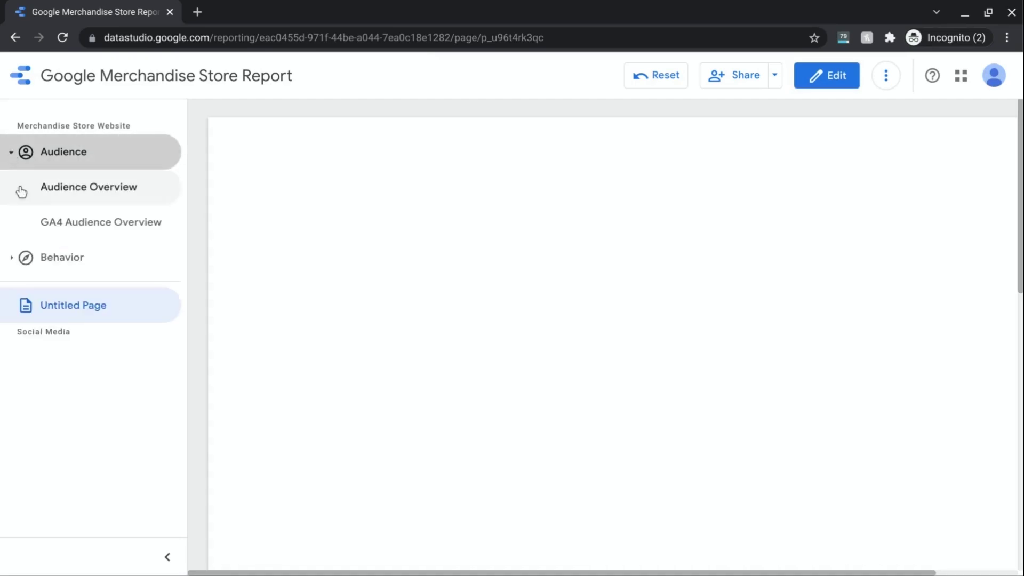
pyautogui.click(13, 259)
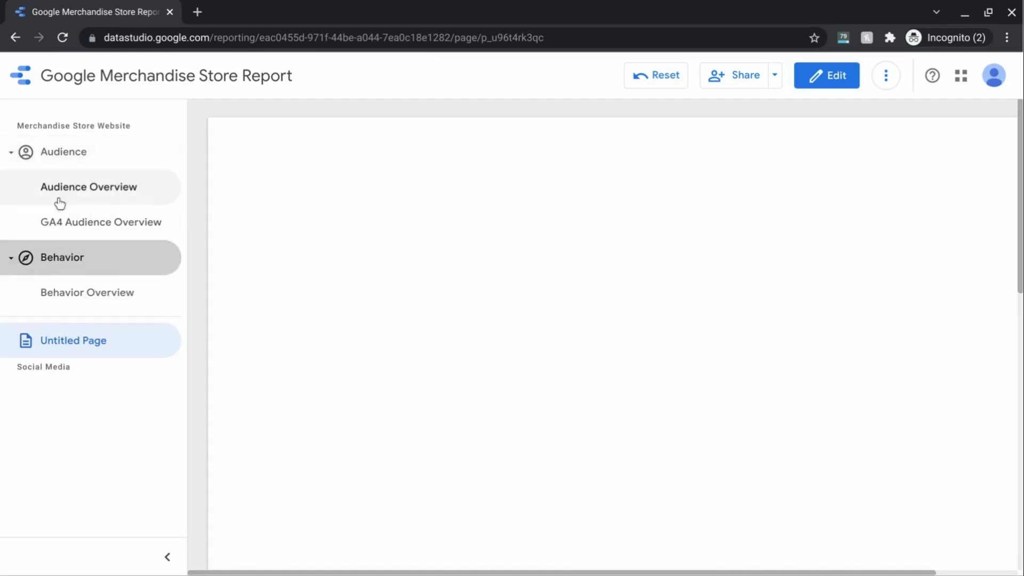
pyautogui.click(83, 193)
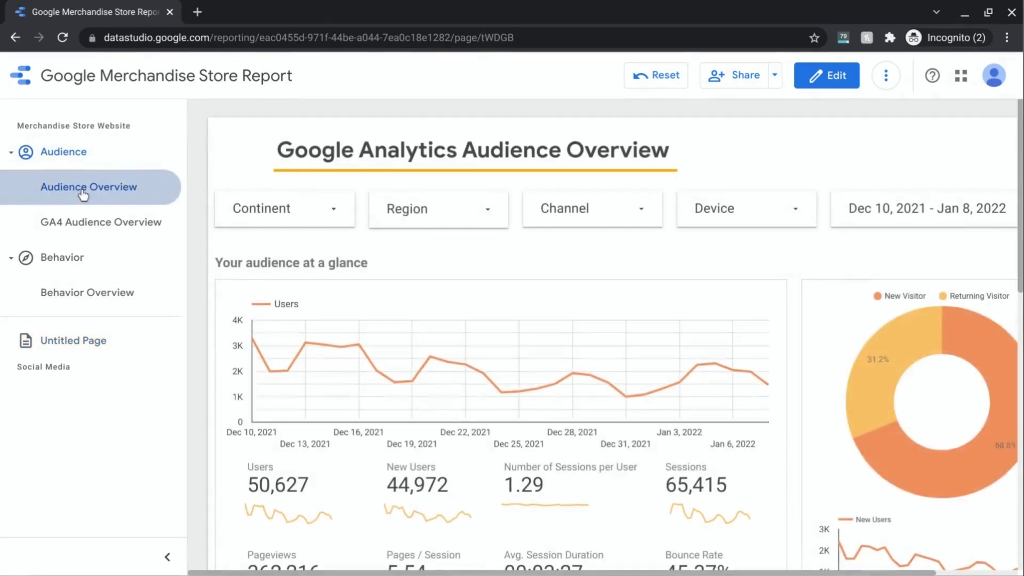
# Visit GA4 Audience Overview, then Behavior Overview, ending on the blank Untitled Page
pyautogui.scroll(-6, 456, 308)
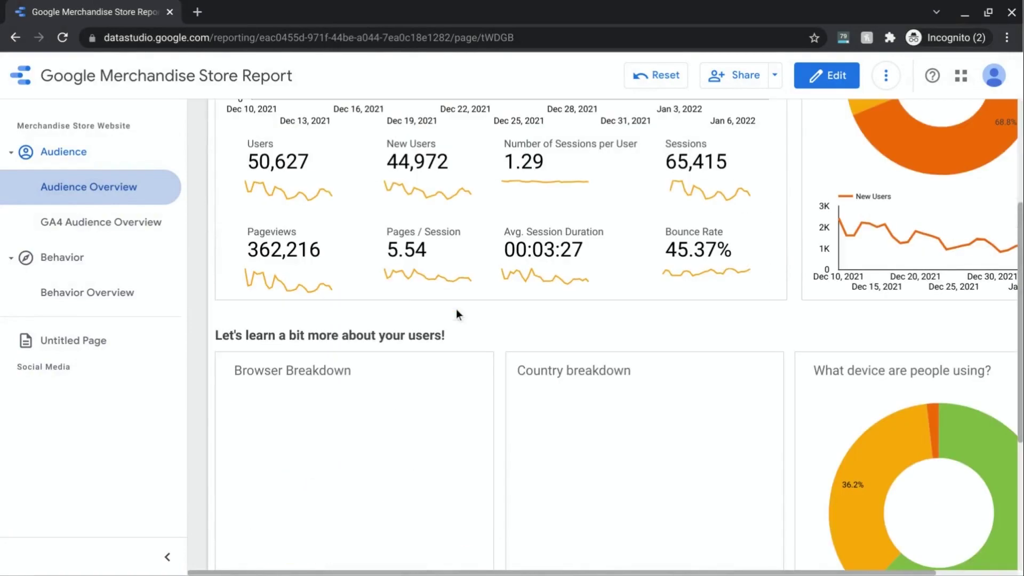
pyautogui.click(110, 223)
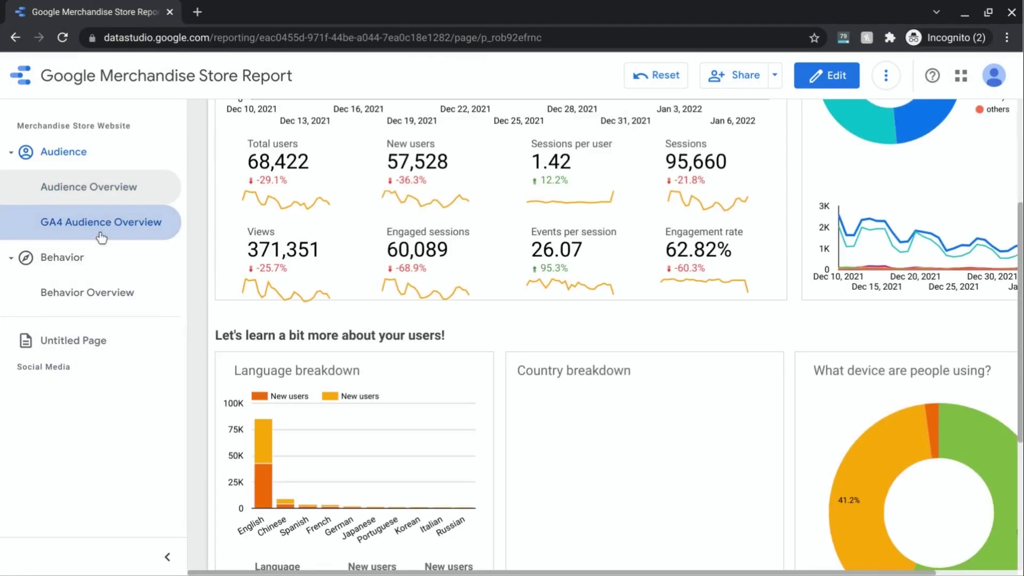
pyautogui.click(96, 306)
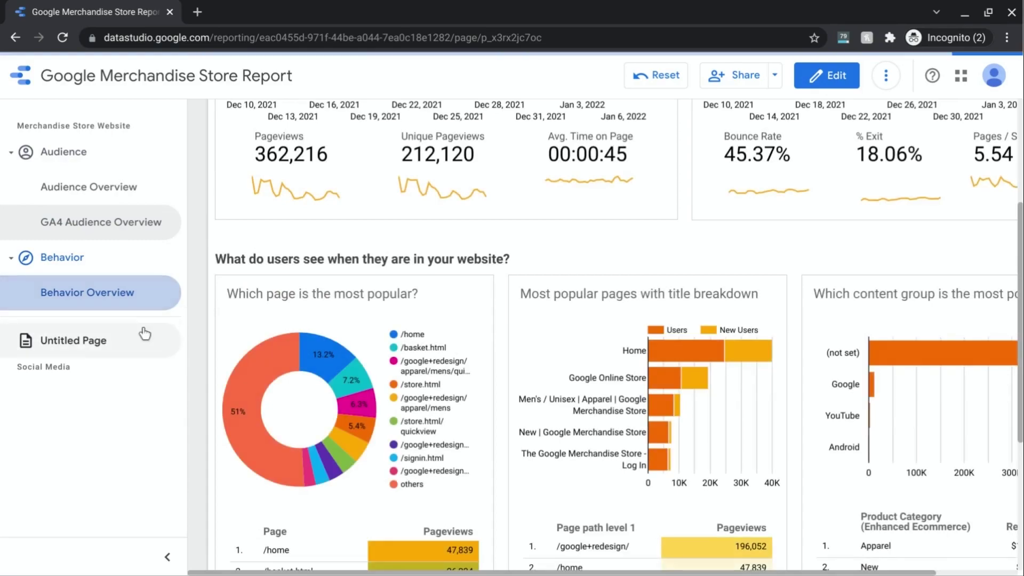
pyautogui.click(89, 346)
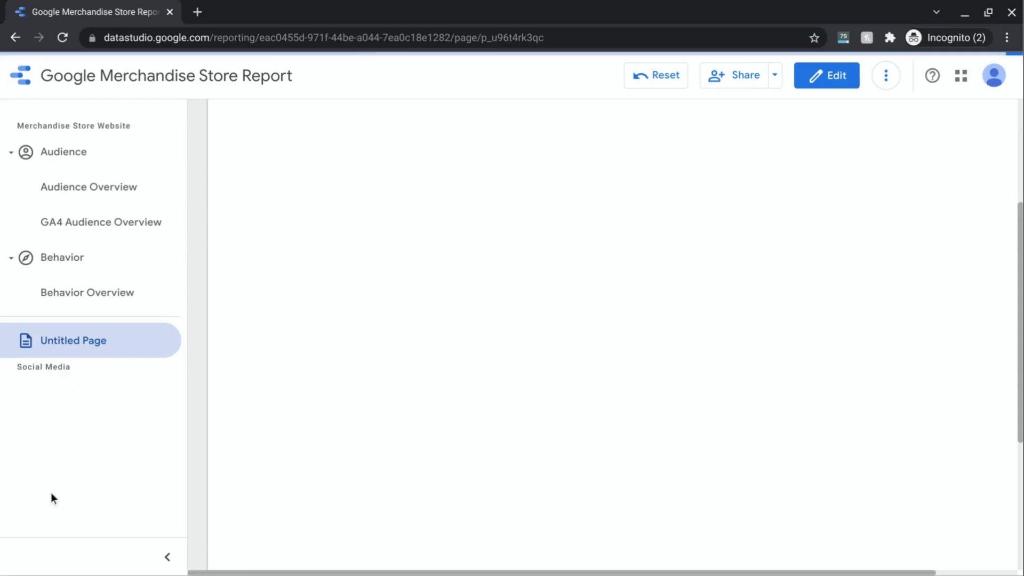
# Collapse the side navigation to icons, expand it again, and reopen Audience Overview
pyautogui.click(169, 559)
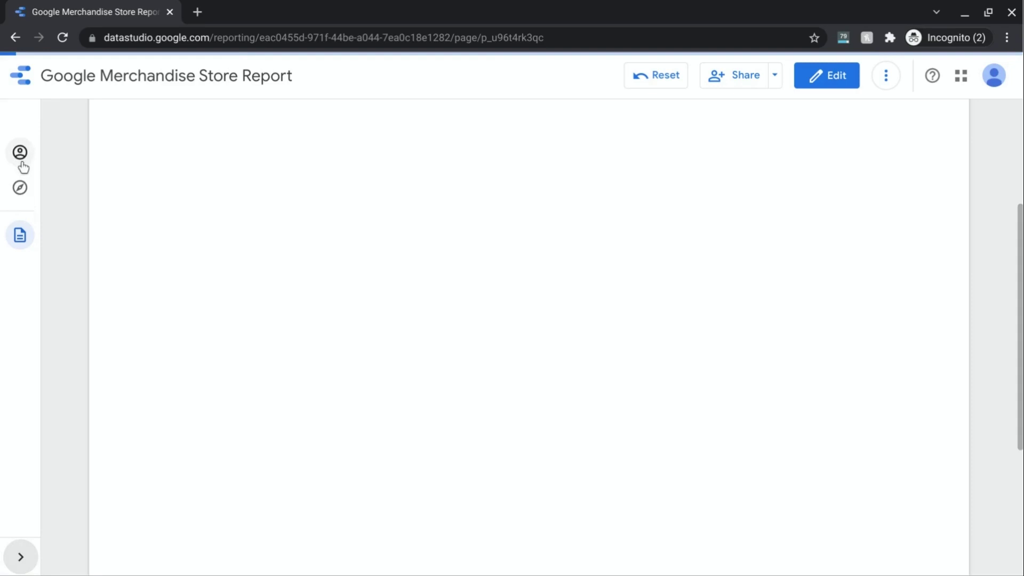
pyautogui.click(21, 154)
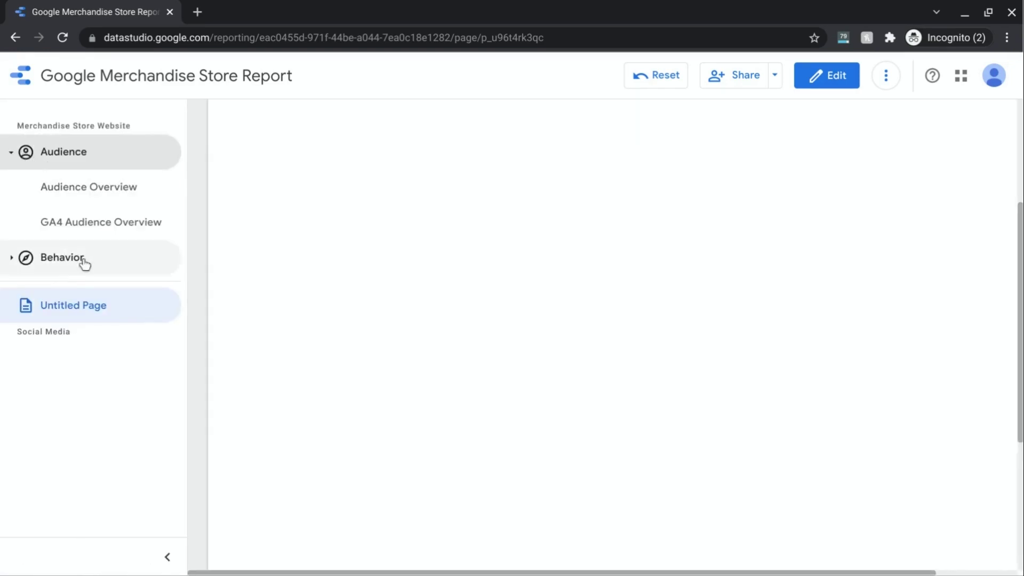
pyautogui.click(103, 203)
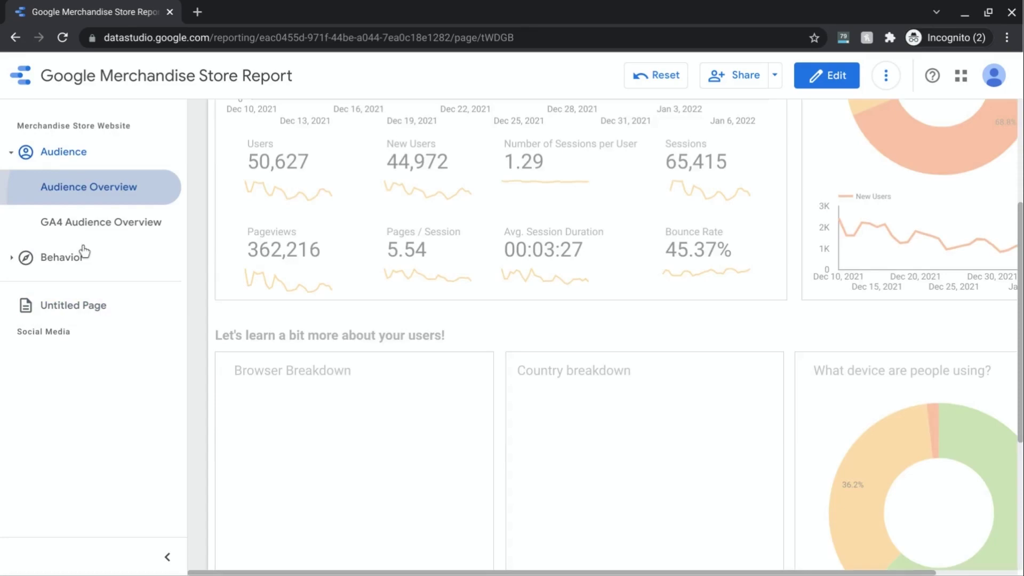